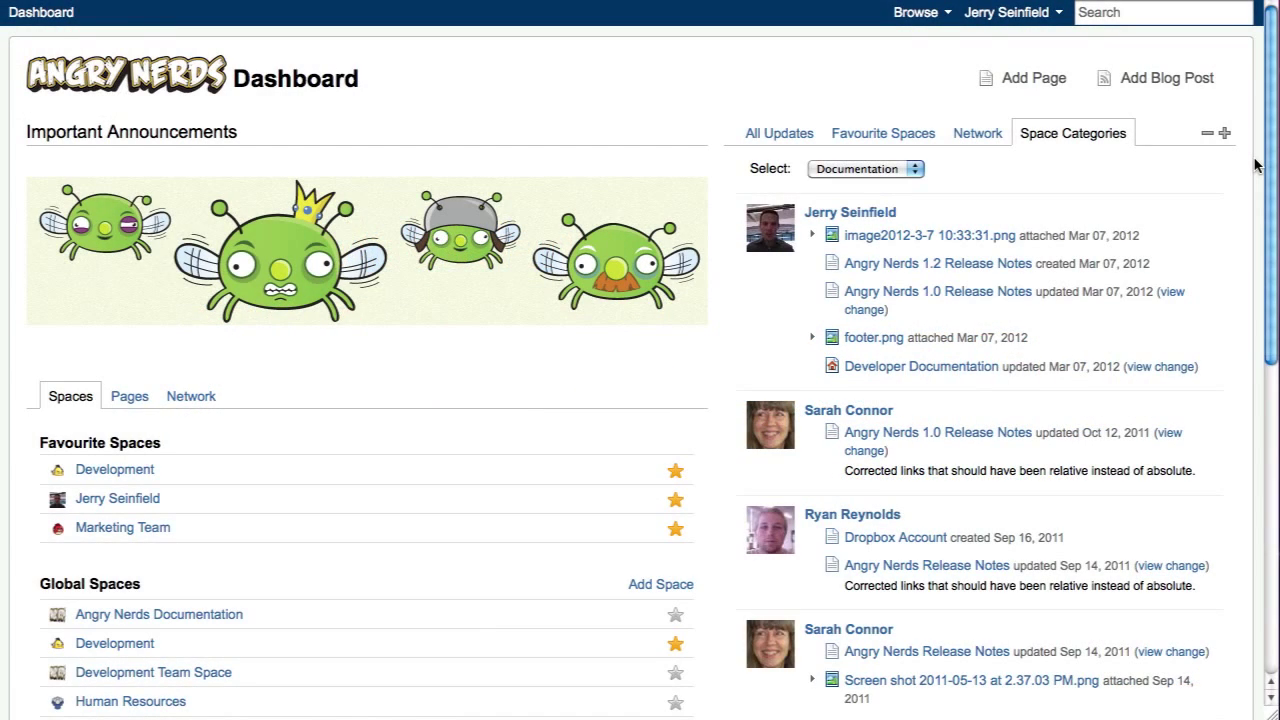
- Open the Angry Nerds Documentation space and expand Angry Nerds Amateur Guide to show its child pages
{"action": "scroll", "coordinate": [1257, 165], "scroll_direction": "down", "scroll_amount": 5}
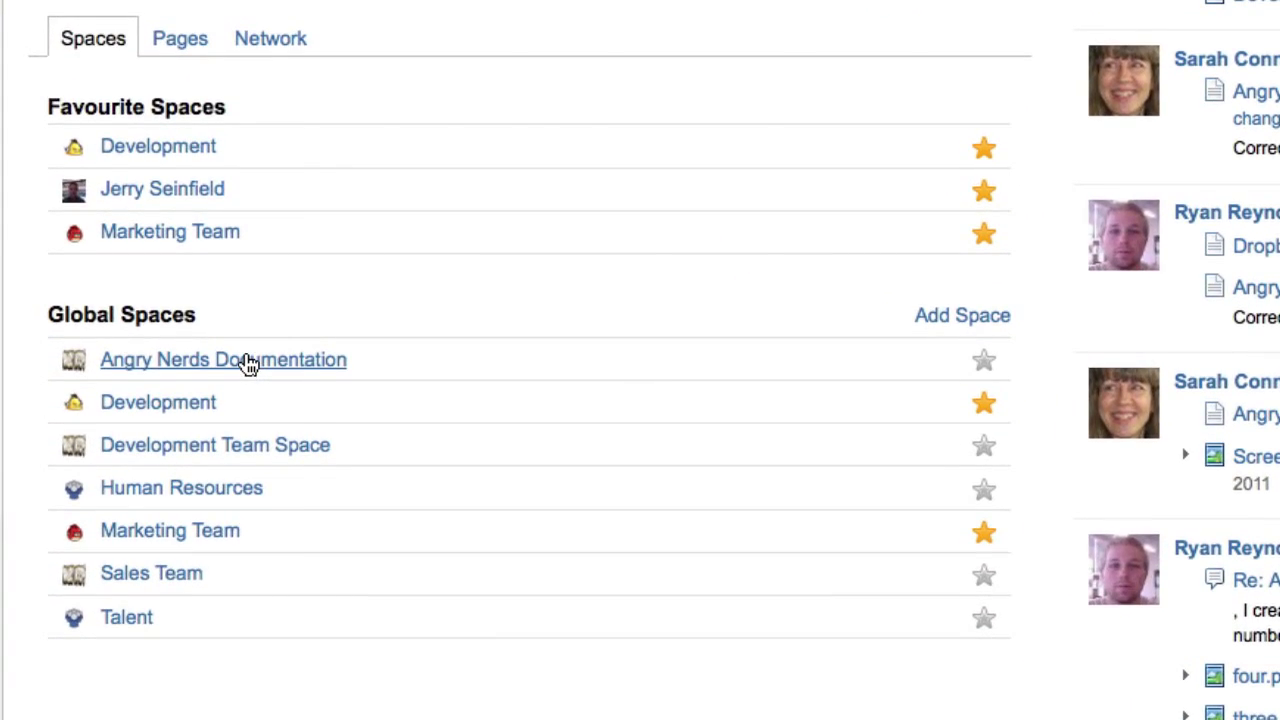
{"action": "left_click", "coordinate": [248, 363]}
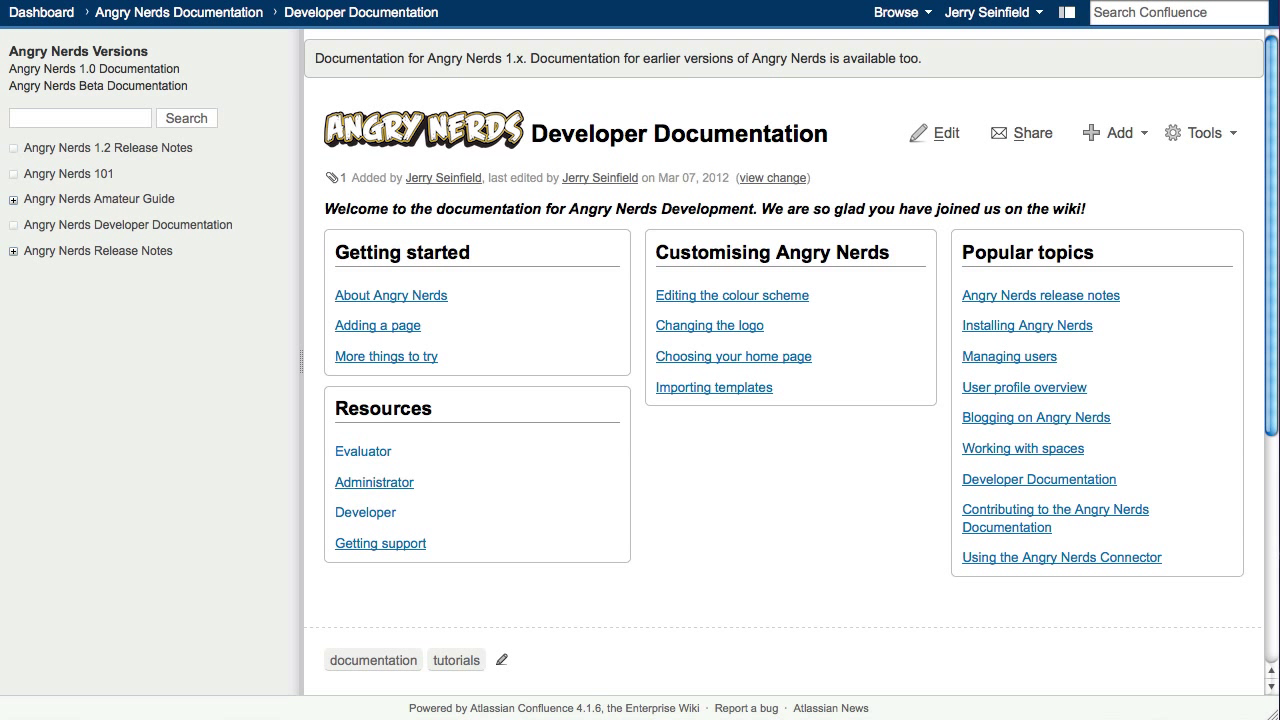
{"action": "left_click", "coordinate": [14, 204]}
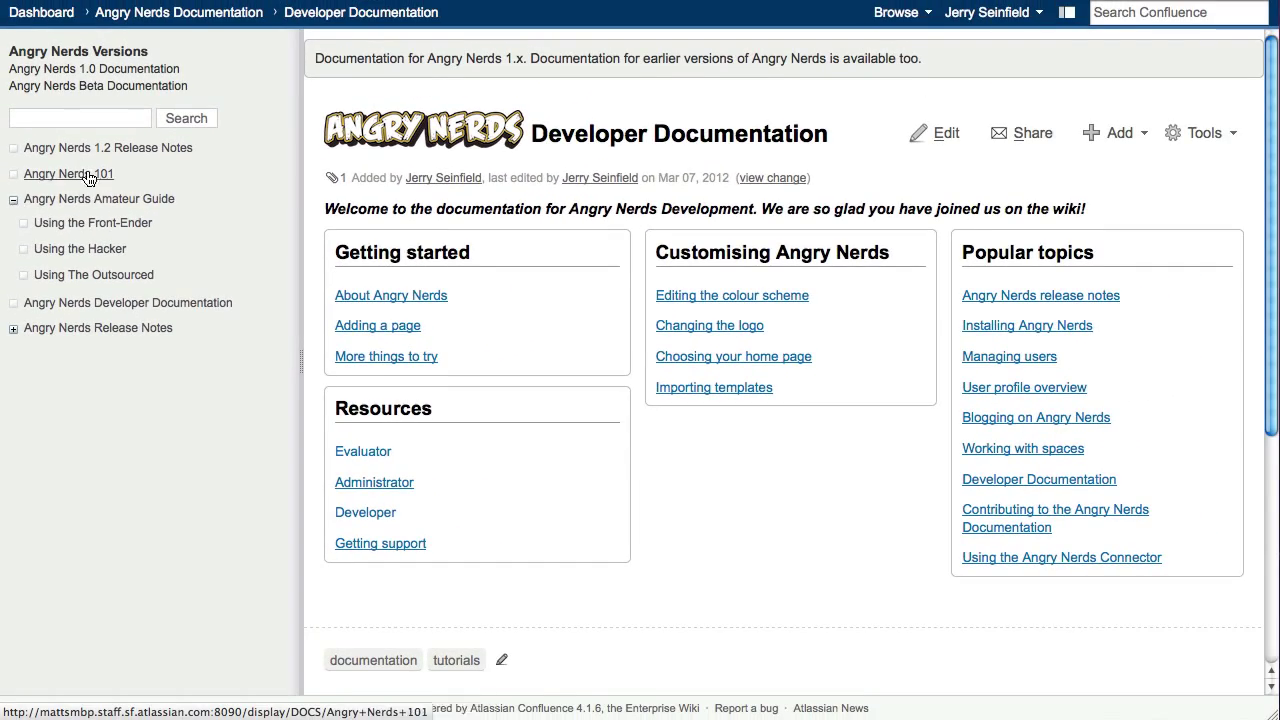
{"action": "left_click", "coordinate": [77, 120]}
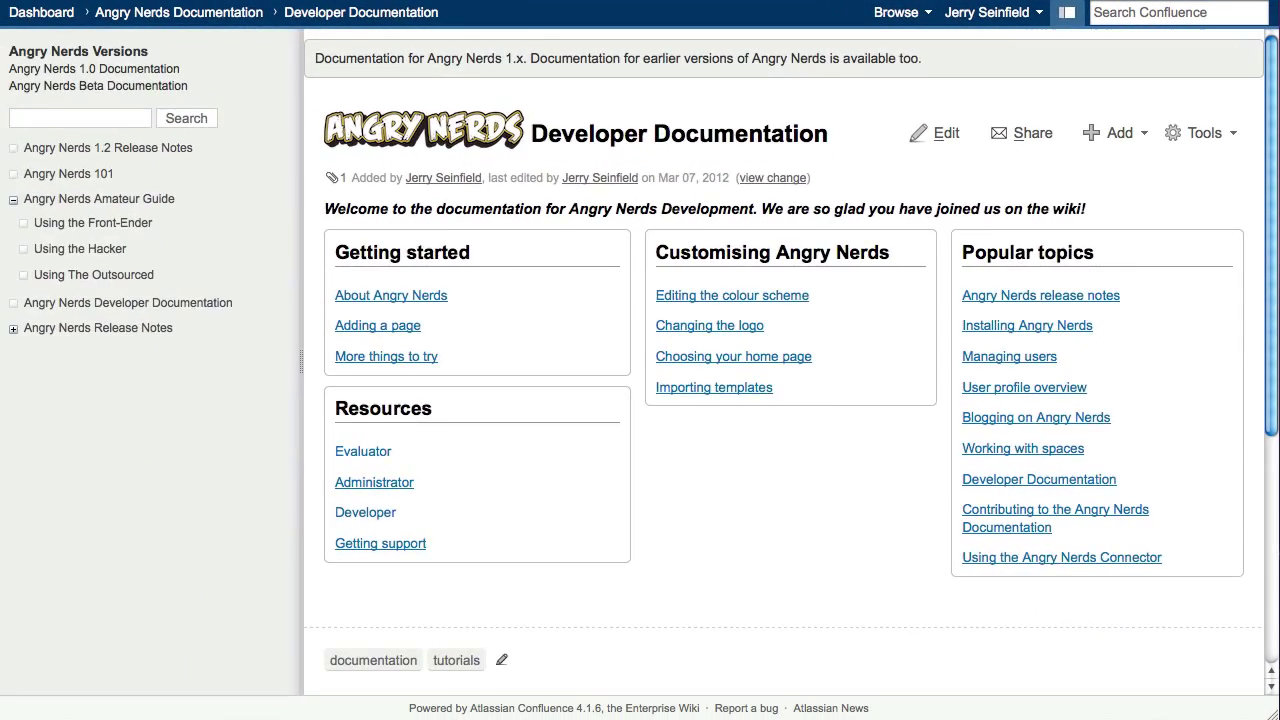
- Collapse the page tree sidebar so the Developer Documentation content fills the width
{"action": "left_click", "coordinate": [993, 20]}
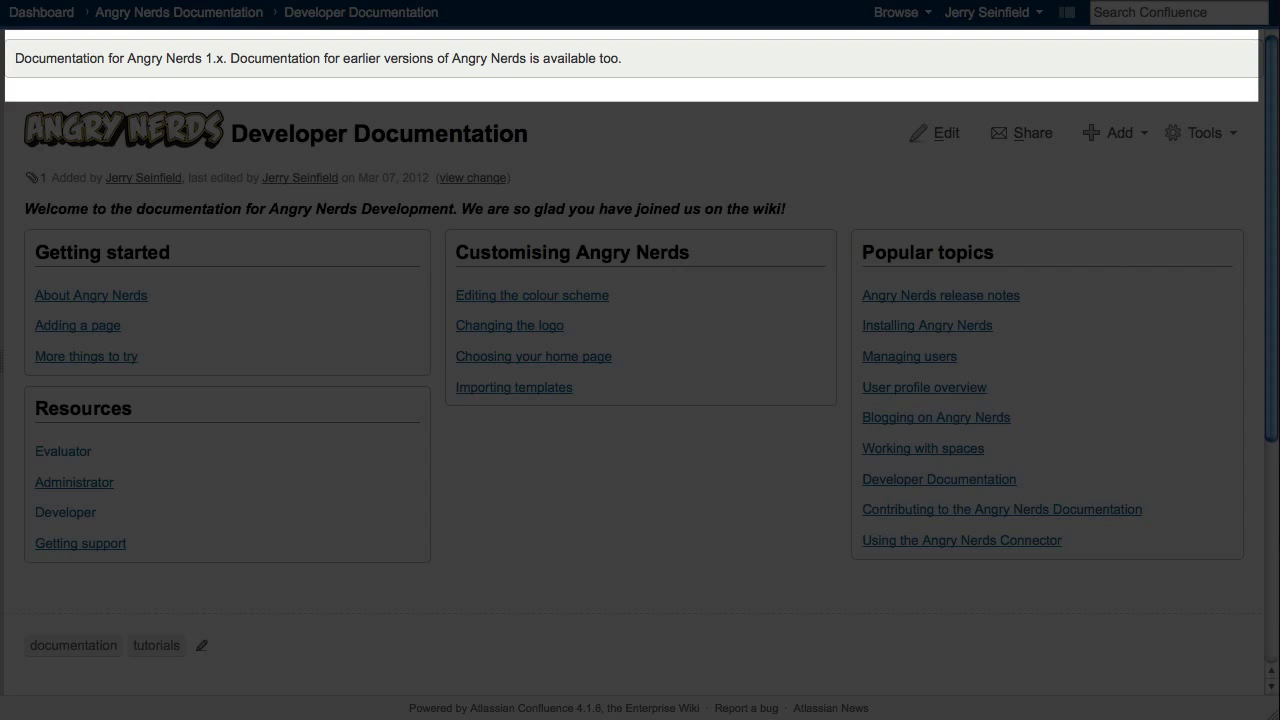
{"action": "scroll", "coordinate": [640, 360], "scroll_direction": "down", "scroll_amount": 7}
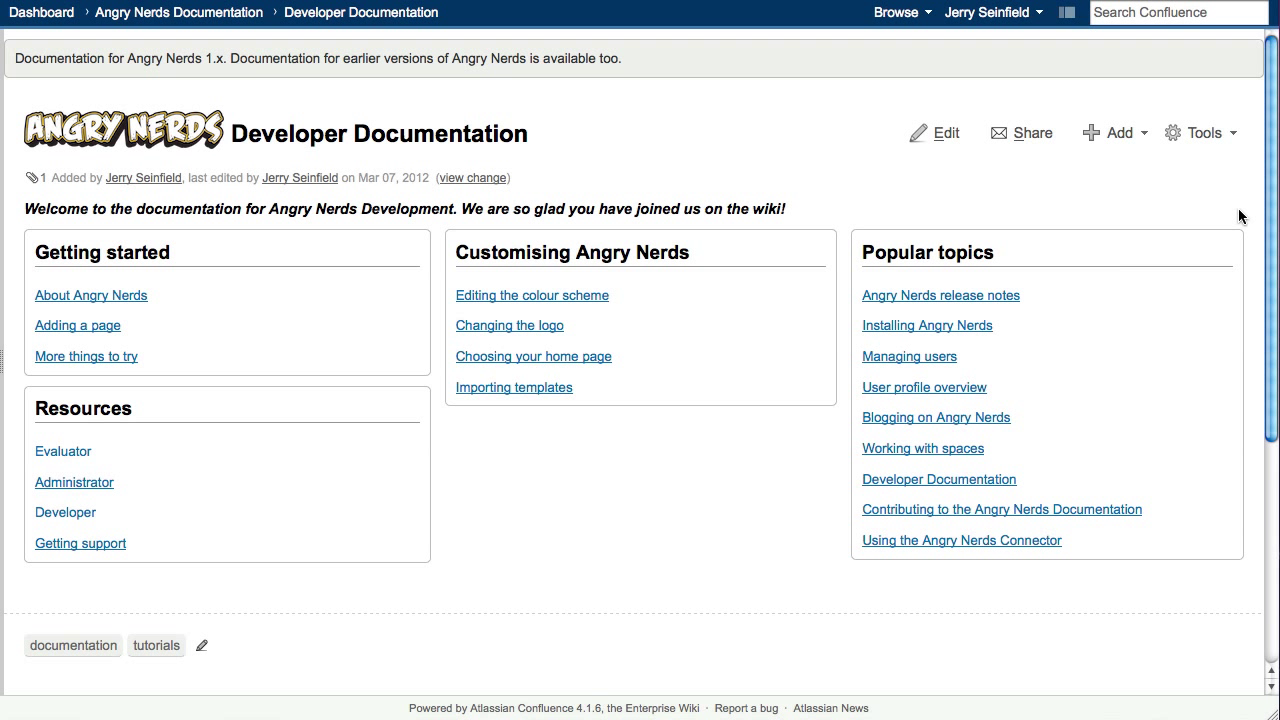
- In the Space Admin permissions, add a new individual user to the permissions list
{"action": "left_click", "coordinate": [922, 13]}
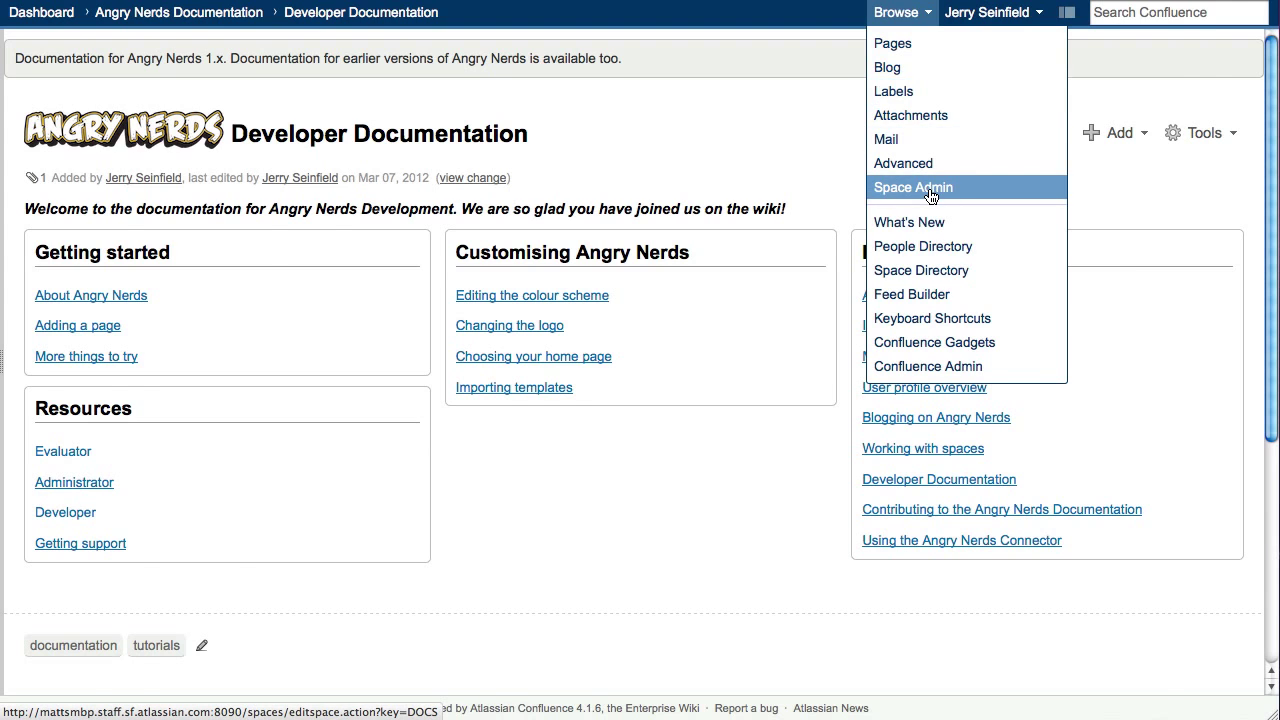
{"action": "left_click", "coordinate": [925, 188]}
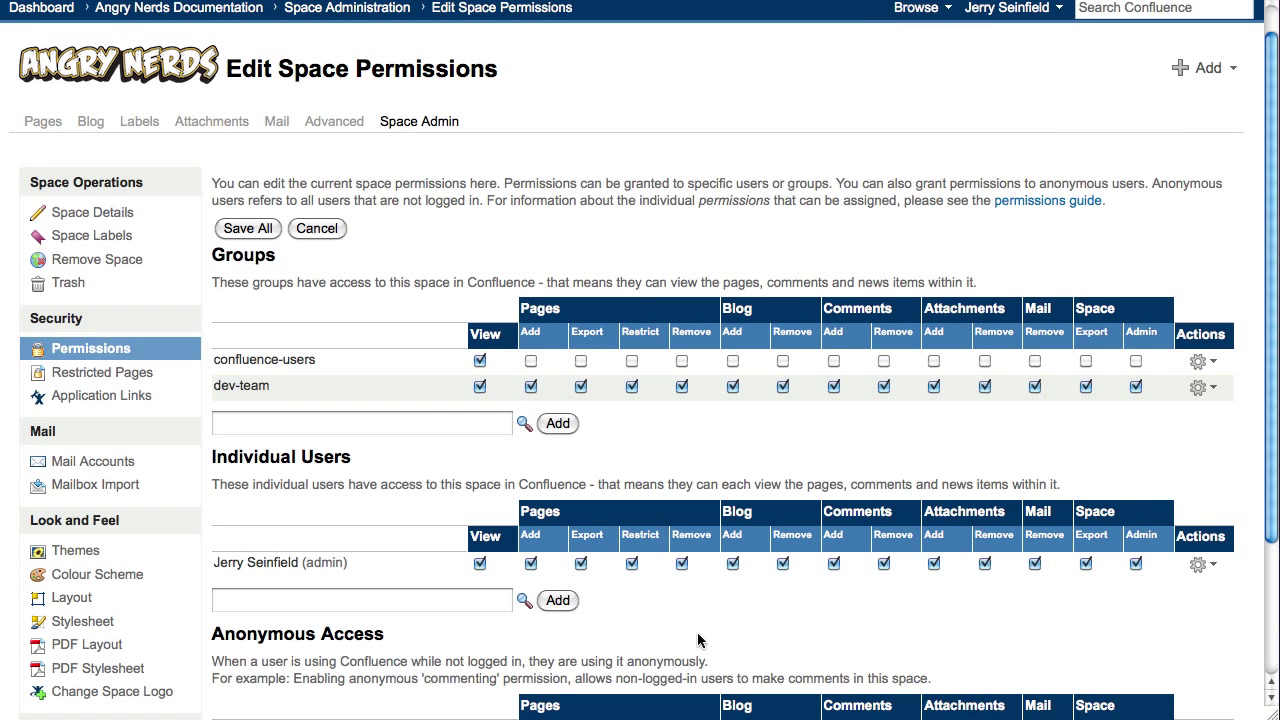
{"action": "left_click", "coordinate": [479, 602]}
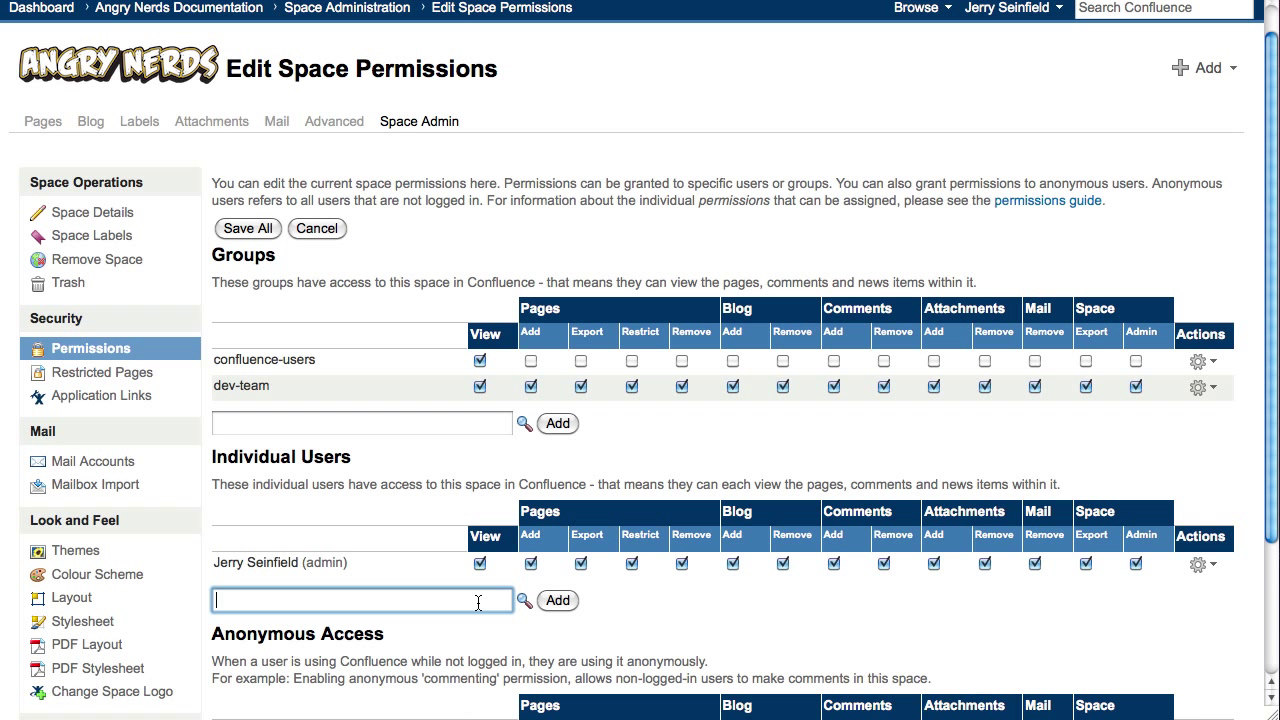
{"action": "type", "text": "ryan"}
{"action": "left_click", "coordinate": [428, 633]}
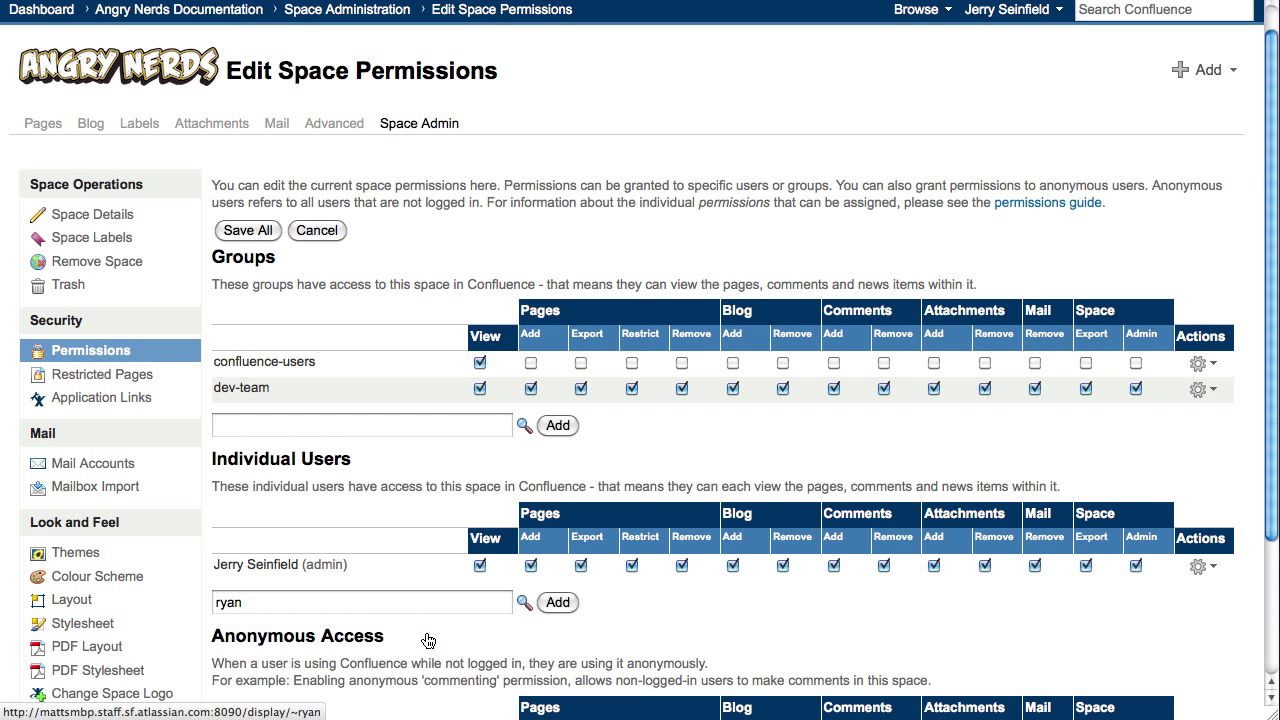
{"action": "left_click", "coordinate": [557, 605]}
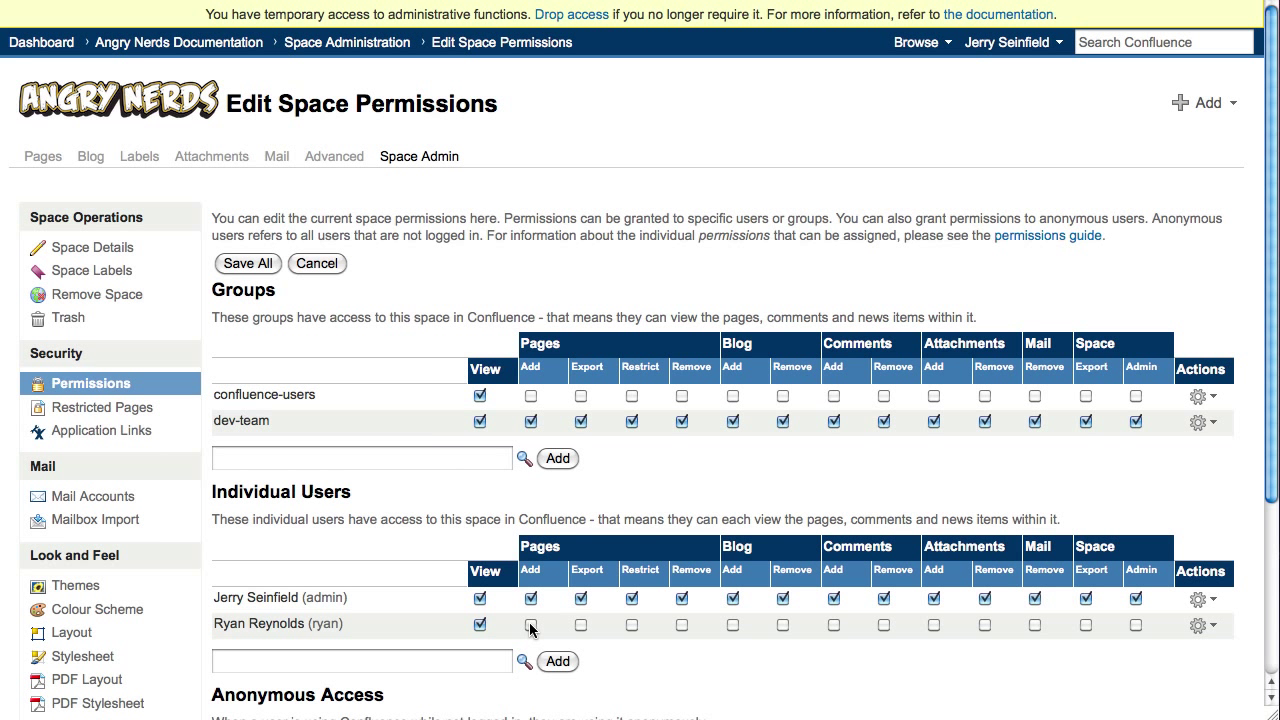
- Grant that user Add rights for pages, comments and attachments, allow anonymous View, and save all
{"action": "left_click", "coordinate": [530, 624]}
{"action": "left_click", "coordinate": [833, 624]}
{"action": "left_click", "coordinate": [935, 626]}
{"action": "scroll", "coordinate": [556, 636], "scroll_direction": "down", "scroll_amount": 5}
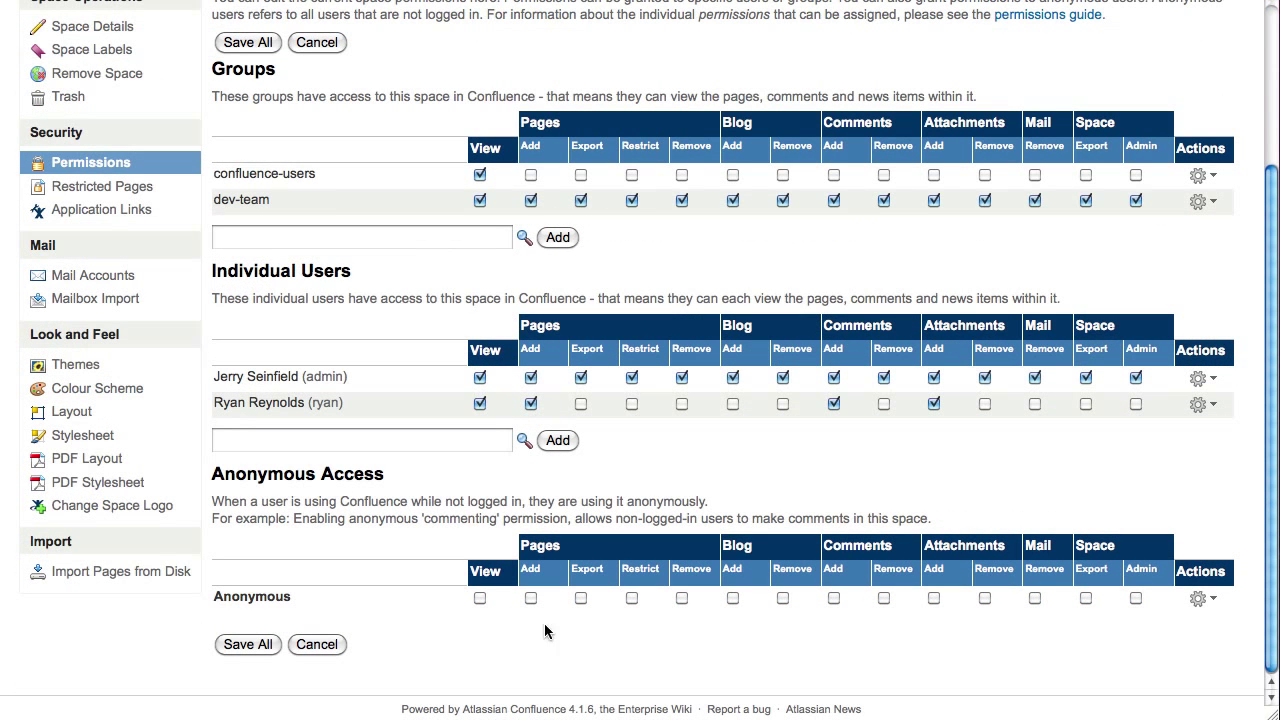
{"action": "left_click", "coordinate": [479, 598]}
{"action": "left_click", "coordinate": [246, 644]}
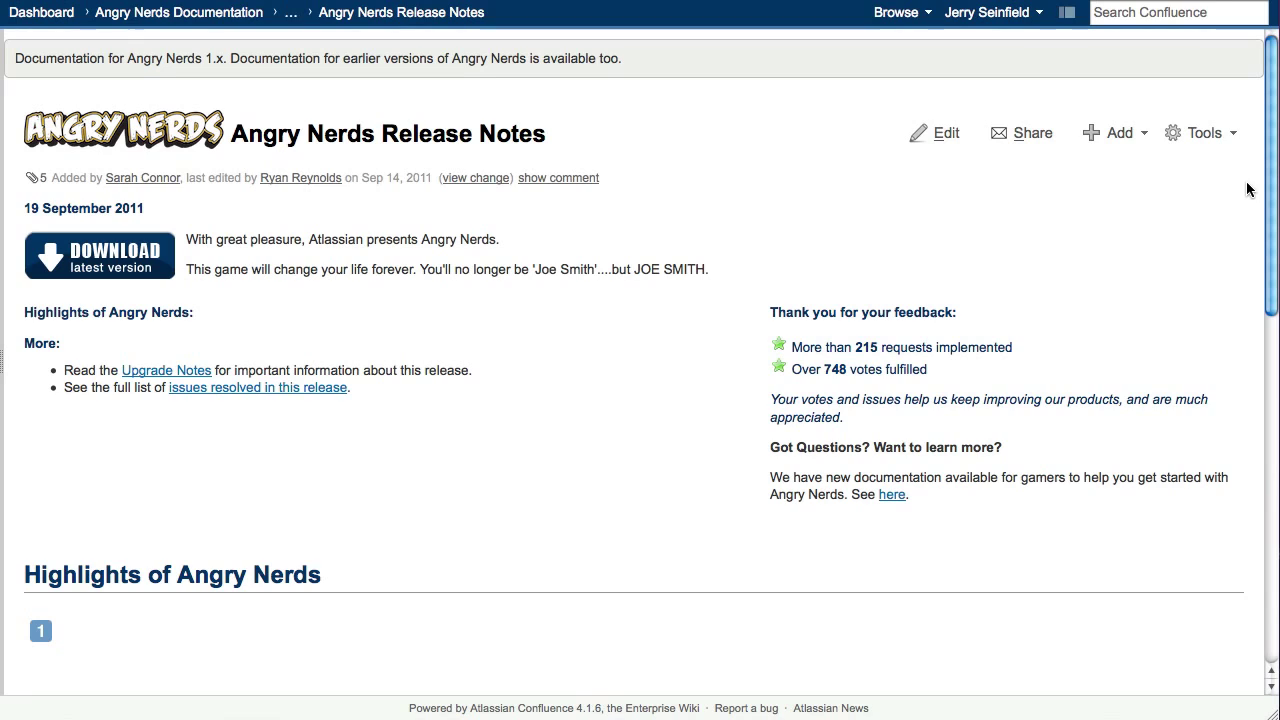
- Restrict editing of the Release Notes page to yourself plus two named team members, and save
{"action": "left_click", "coordinate": [1228, 141]}
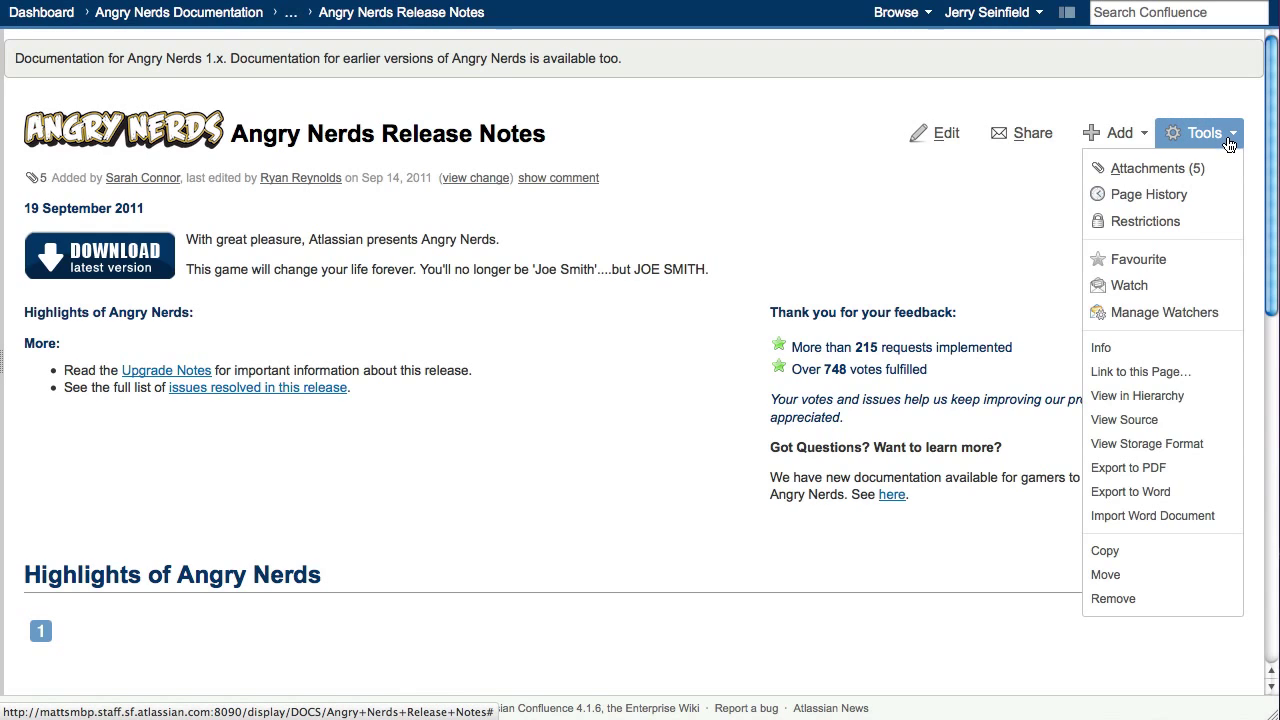
{"action": "left_click", "coordinate": [1145, 221]}
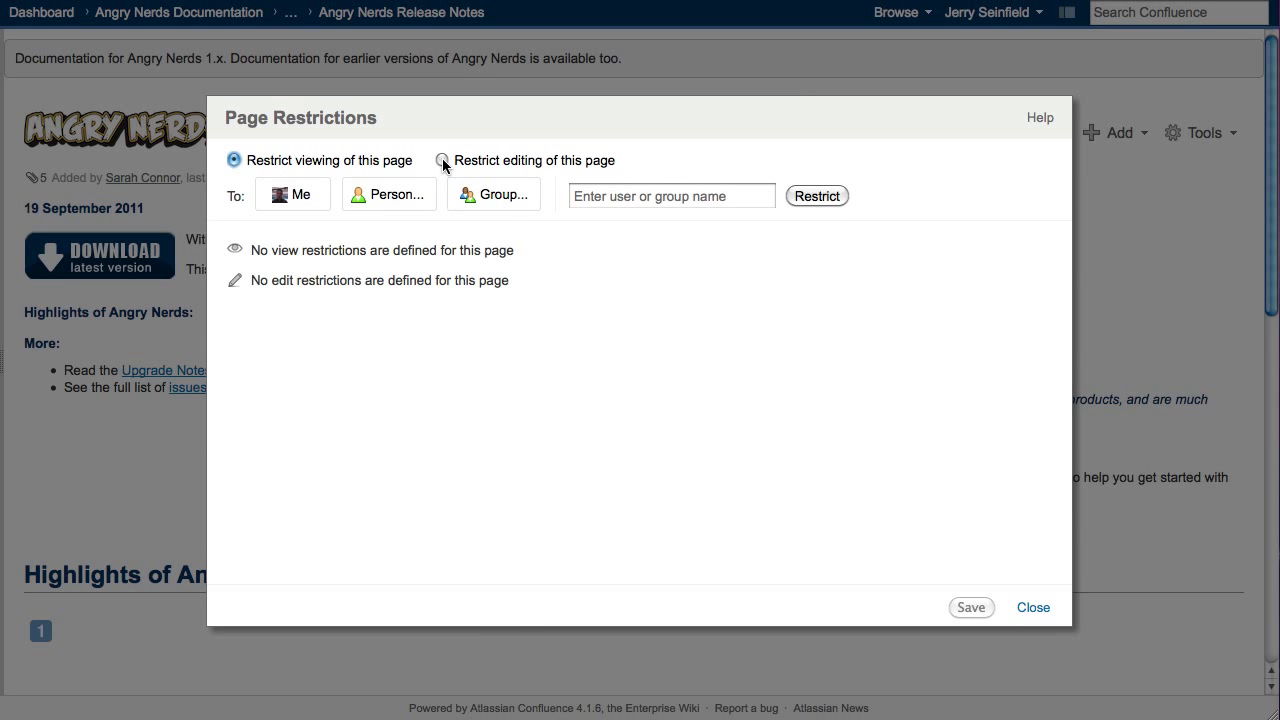
{"action": "left_click", "coordinate": [442, 160]}
{"action": "left_click", "coordinate": [297, 195]}
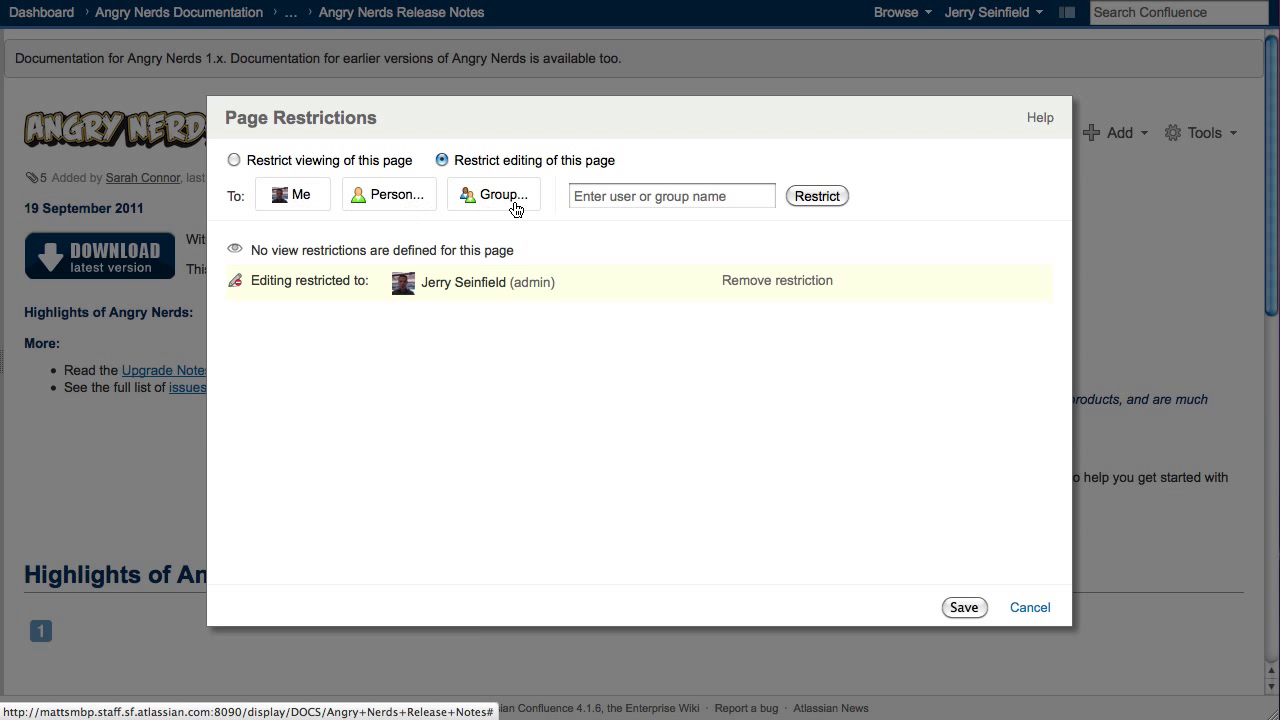
{"action": "left_click", "coordinate": [640, 196]}
{"action": "type", "text": "ryan"}
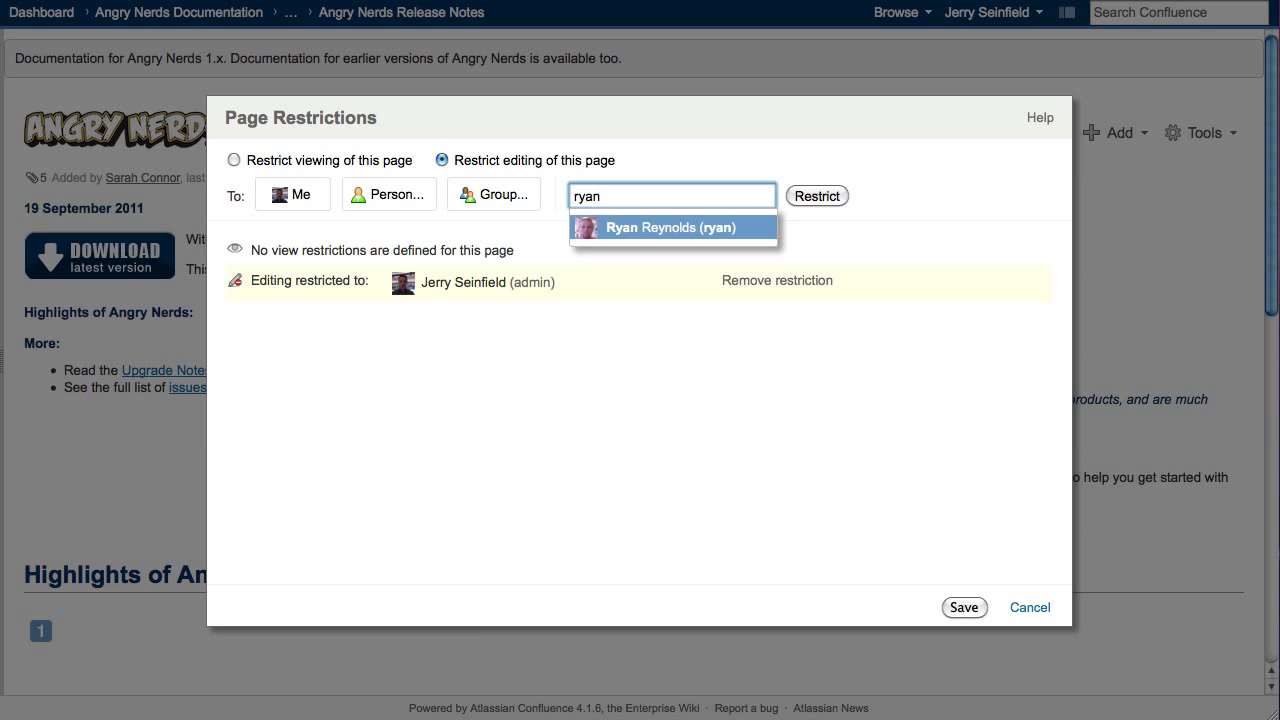
{"action": "key", "text": "Return"}
{"action": "type", "text": "sarah"}
{"action": "key", "text": "Down"}
{"action": "key", "text": "Return"}
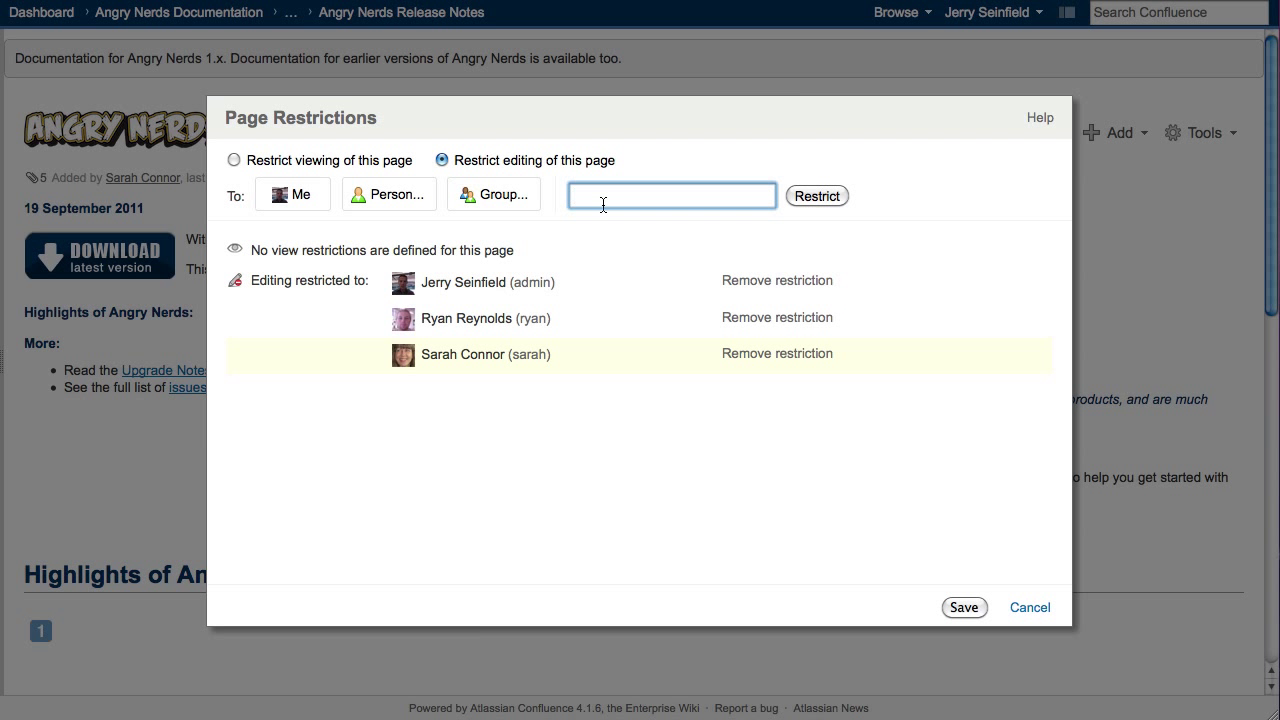
{"action": "left_click", "coordinate": [964, 608]}
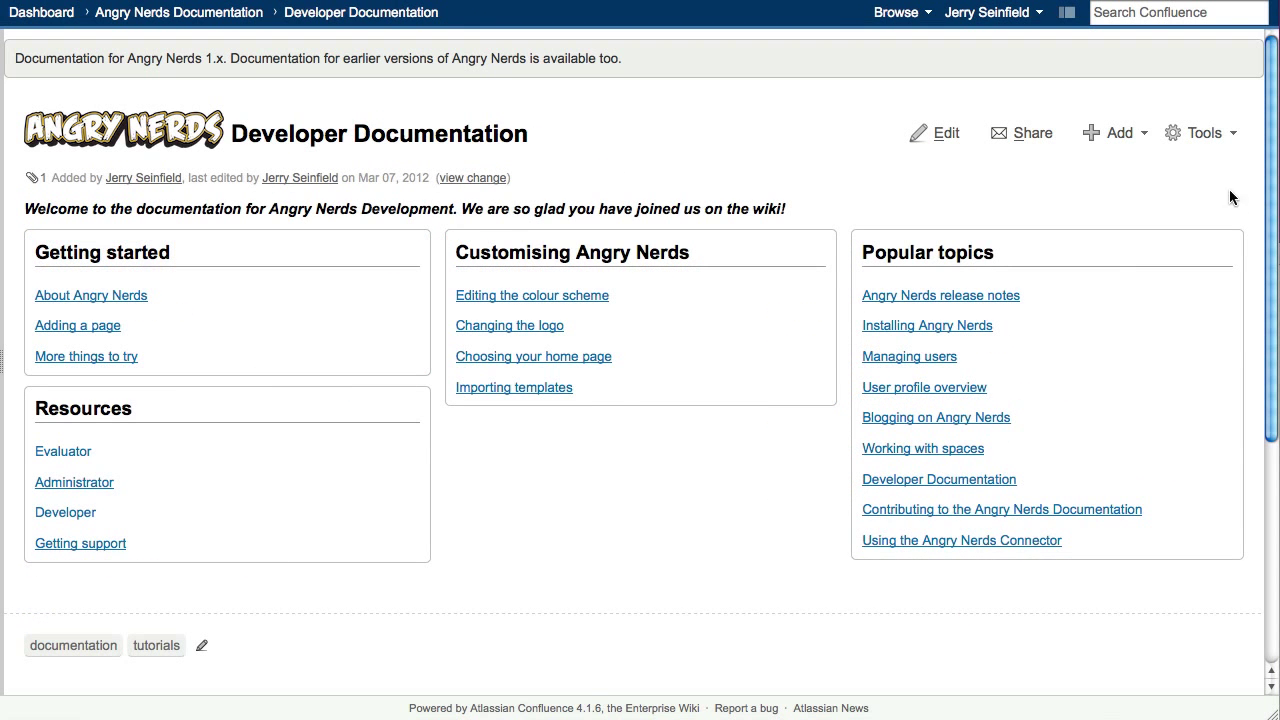
{"action": "left_click", "coordinate": [1135, 140]}
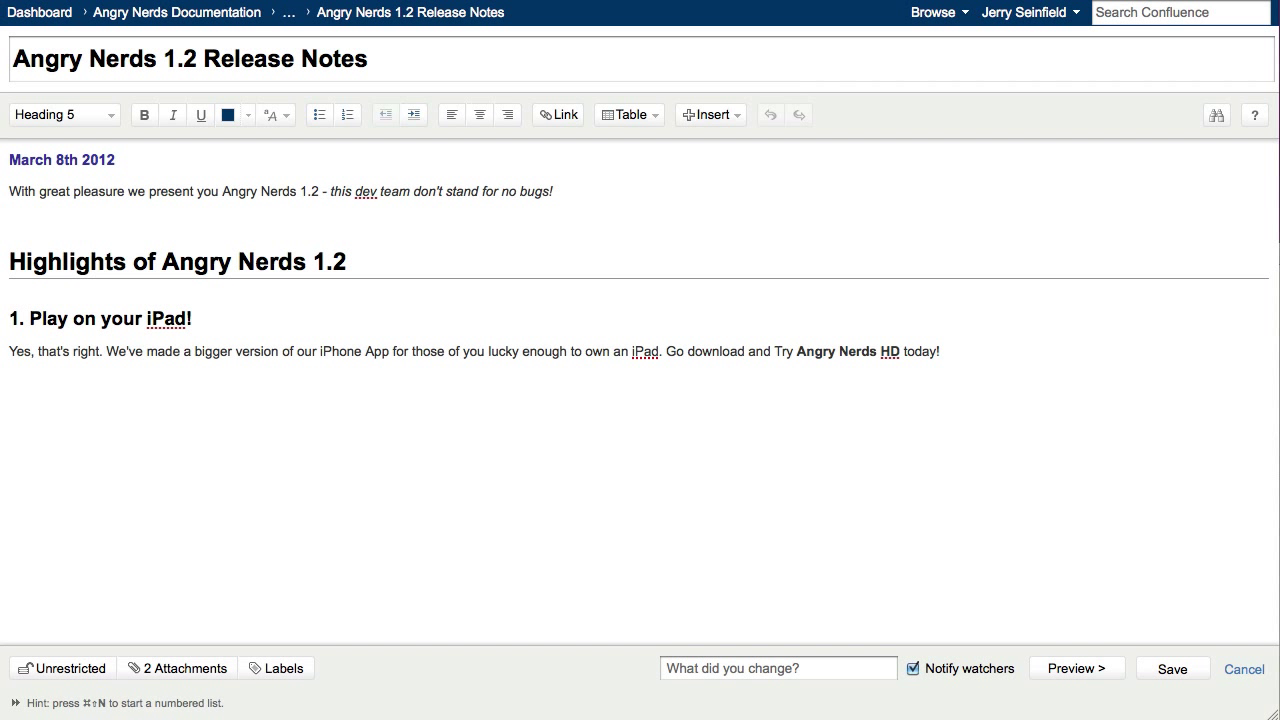
- Set the empty line to Paragraph and drop the improved-ipad-app image below the iPad paragraph
{"action": "left_click", "coordinate": [102, 404]}
{"action": "key", "text": "super+m"}
{"action": "left_click_drag", "start_coordinate": [607, 112], "coordinate": [183, 390]}
{"action": "scroll", "coordinate": [680, 436], "scroll_direction": "down", "scroll_amount": 3}
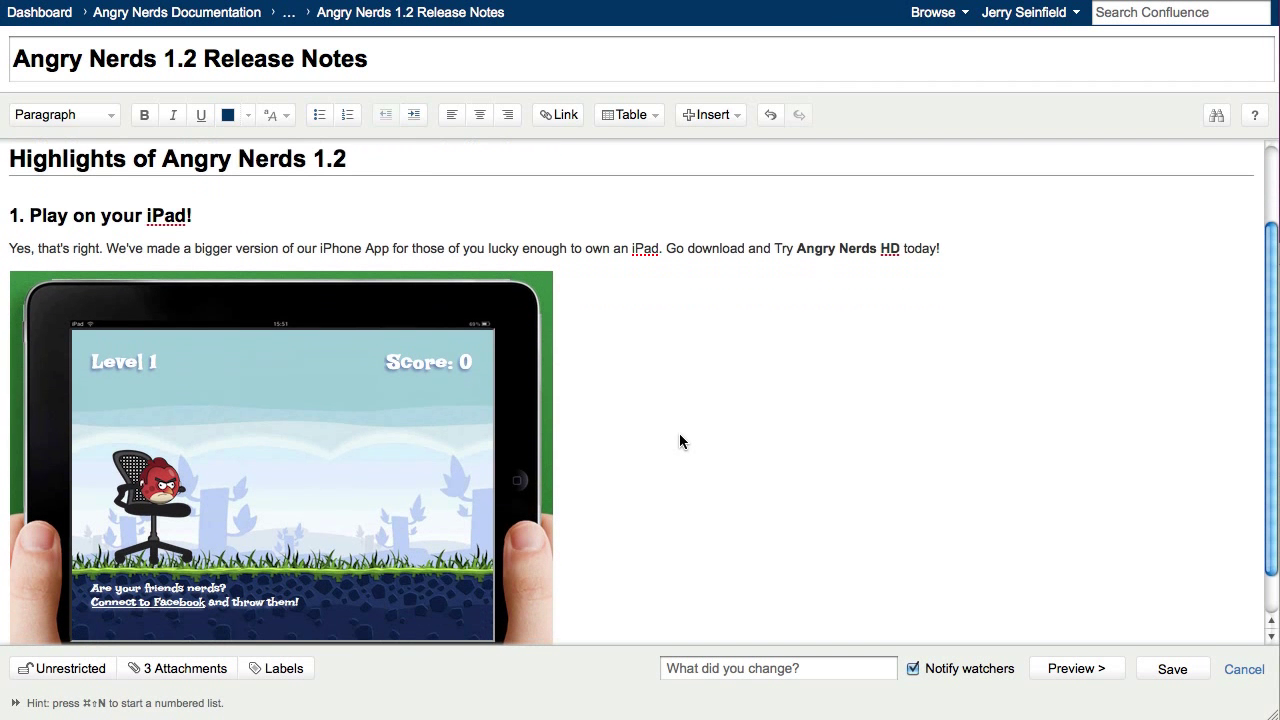
{"action": "scroll", "coordinate": [680, 441], "scroll_direction": "down", "scroll_amount": 3}
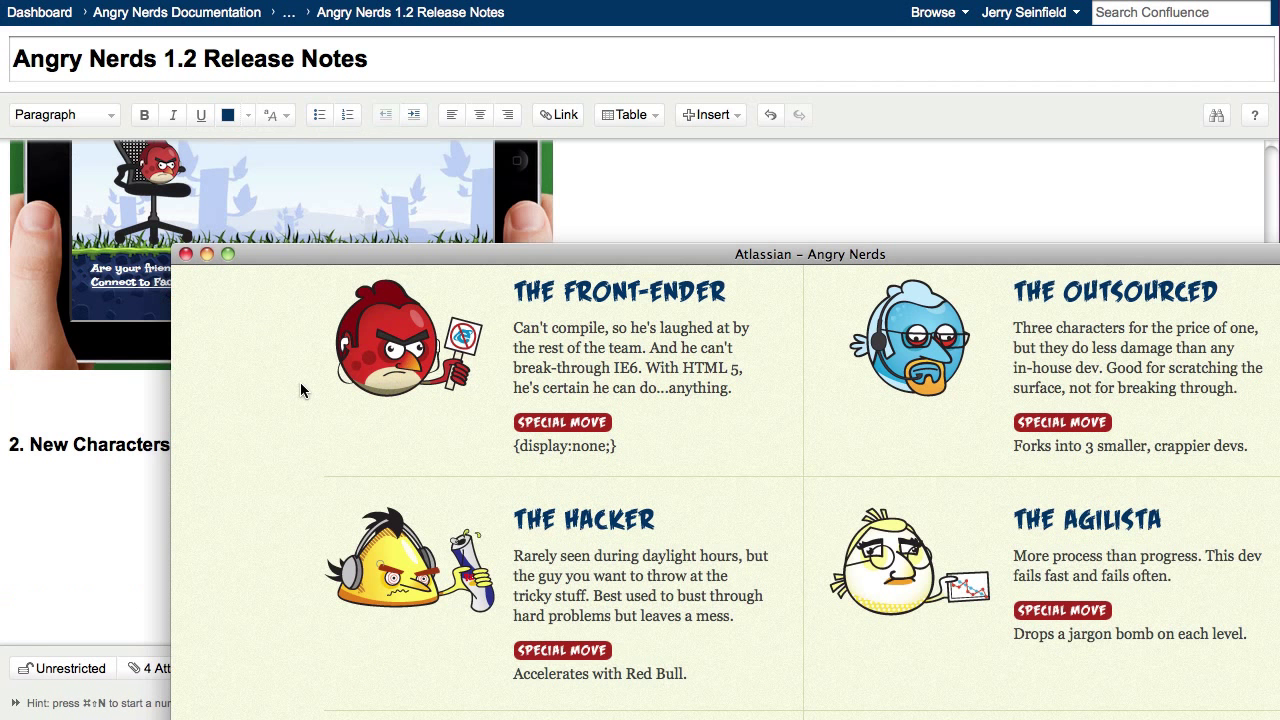
{"action": "key", "text": "super+shift+4"}
- Paste a screenshot of the red bird under New Characters and centre it
{"action": "left_click_drag", "start_coordinate": [288, 274], "coordinate": [484, 386]}
{"action": "left_click", "coordinate": [12, 482]}
{"action": "right_click", "coordinate": [13, 483]}
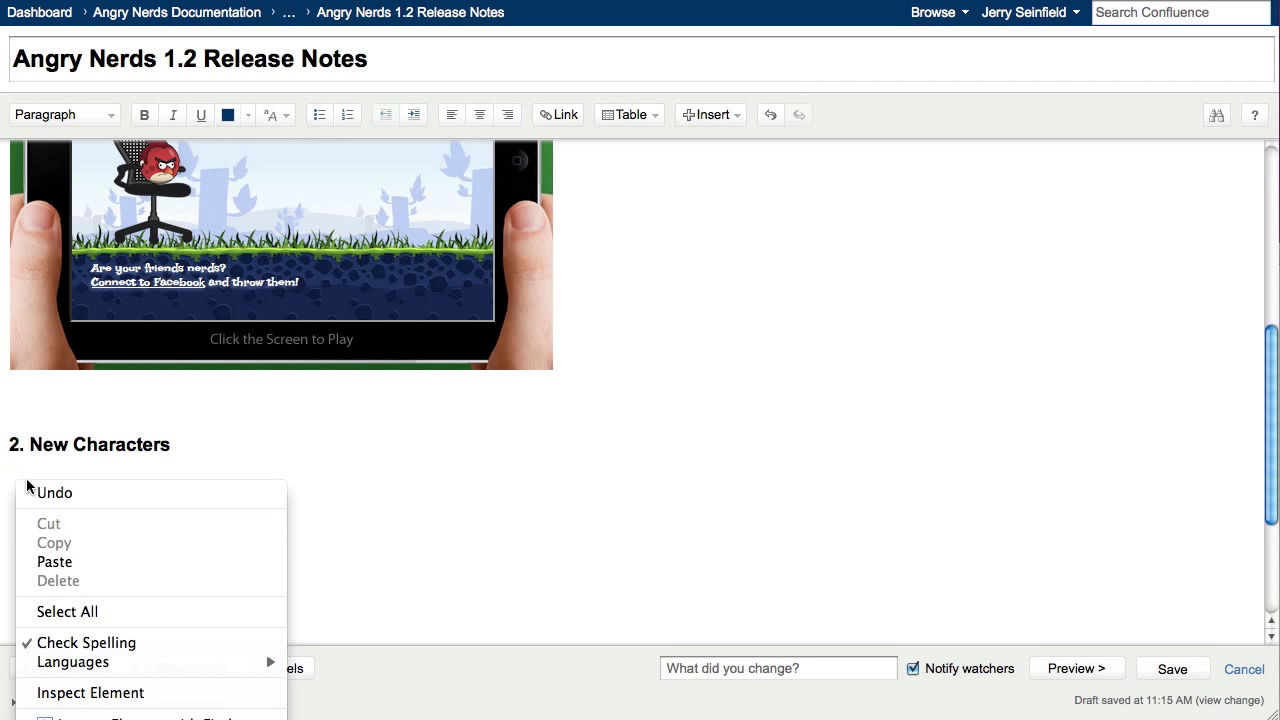
{"action": "left_click", "coordinate": [56, 561]}
{"action": "left_click", "coordinate": [101, 549]}
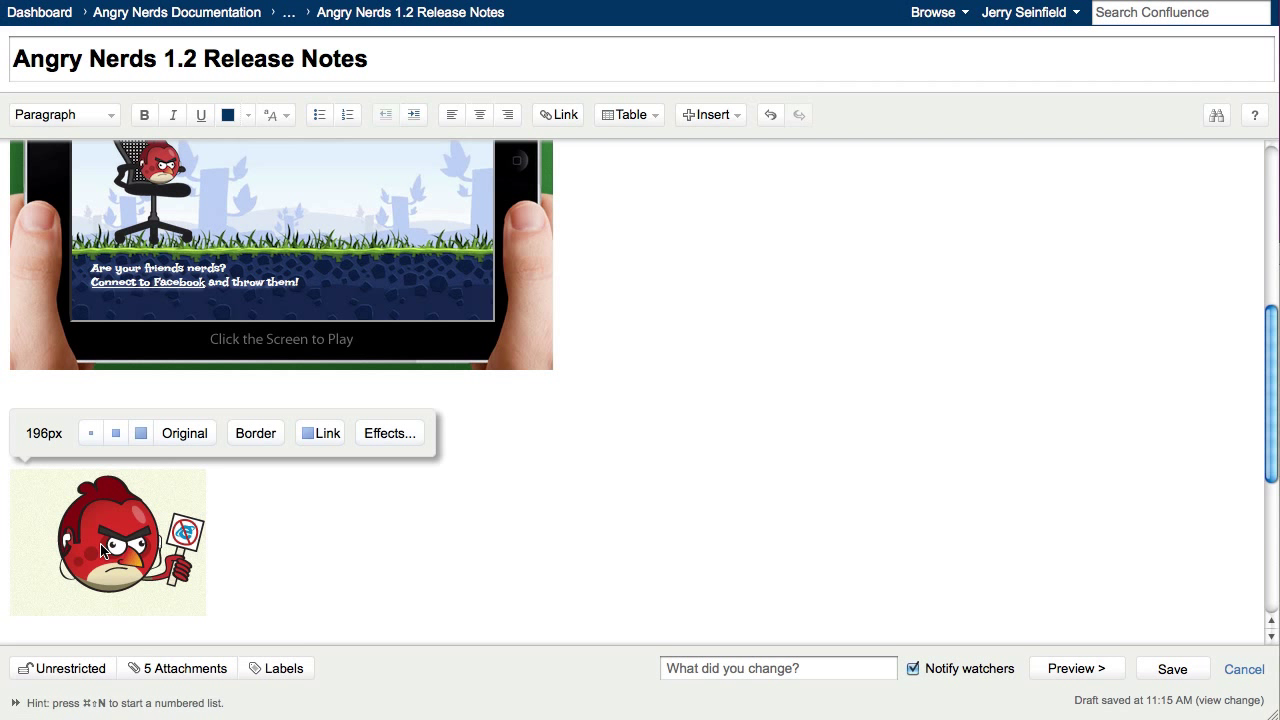
{"action": "left_click", "coordinate": [479, 116]}
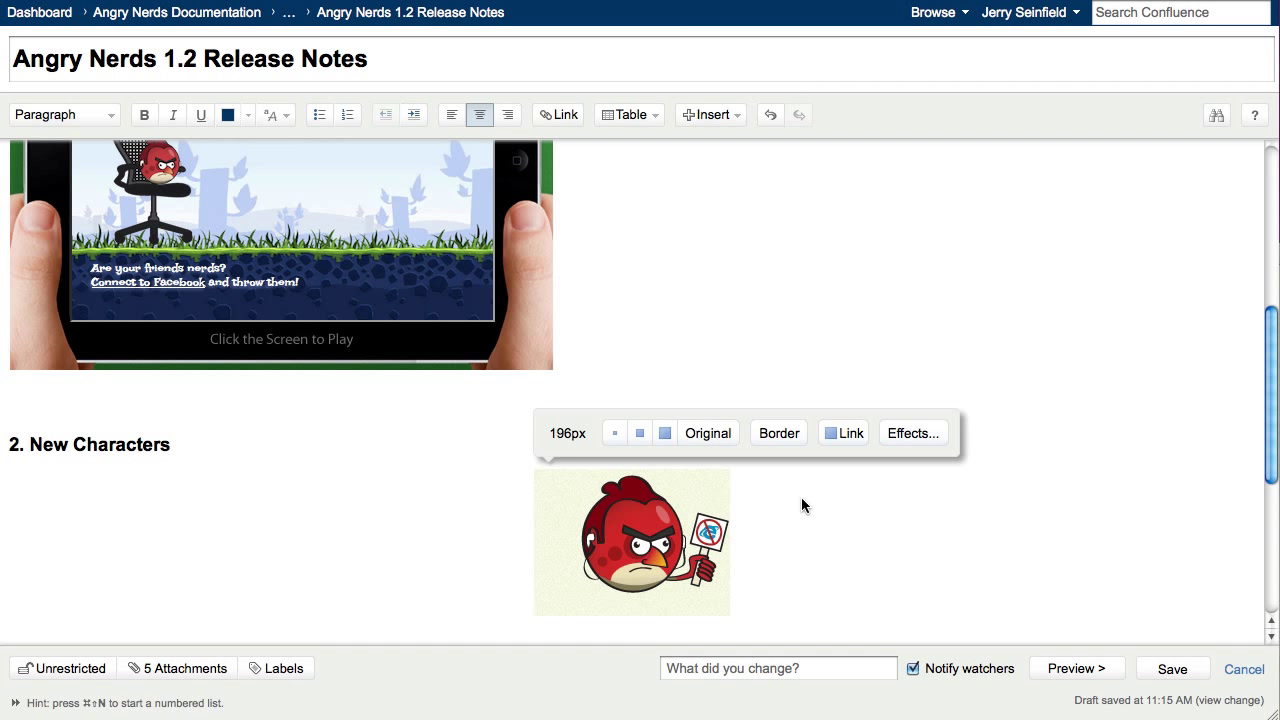
- Give the bird image a Curl Shadow effect and a 200px width
{"action": "left_click", "coordinate": [897, 436]}
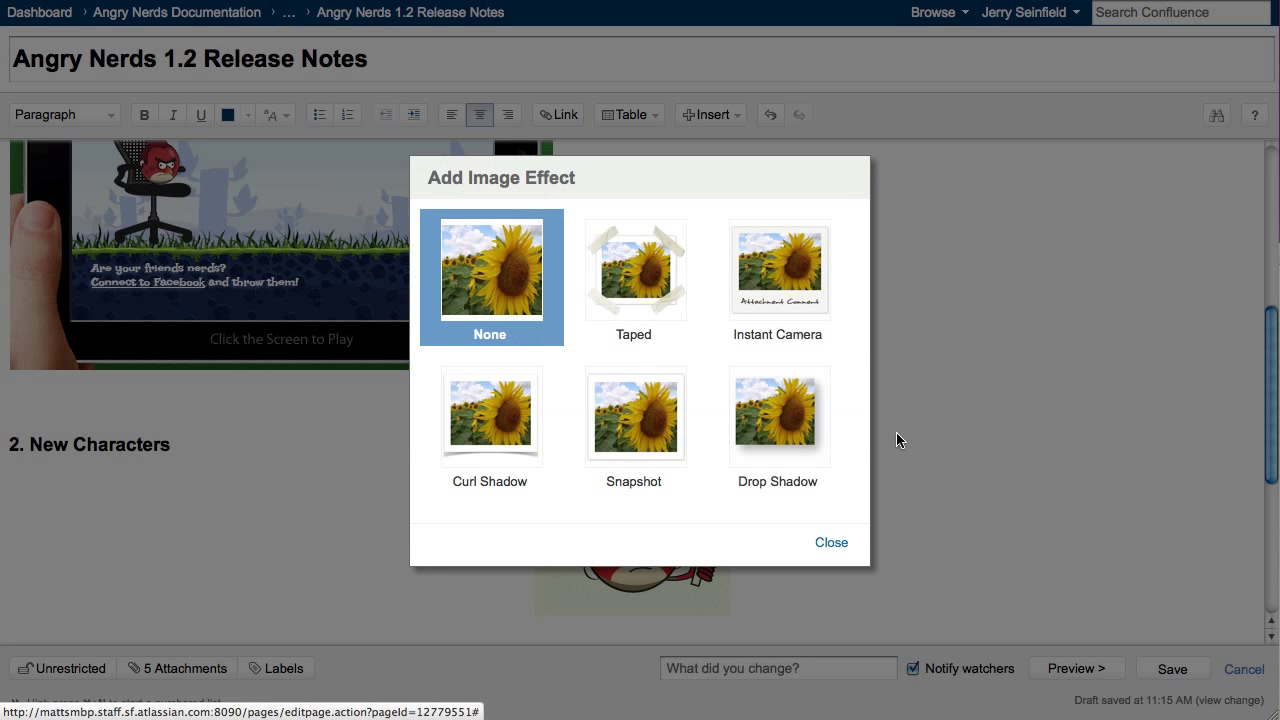
{"action": "left_click", "coordinate": [490, 412]}
{"action": "double_click", "coordinate": [537, 328]}
{"action": "key", "text": "BackSpace"}
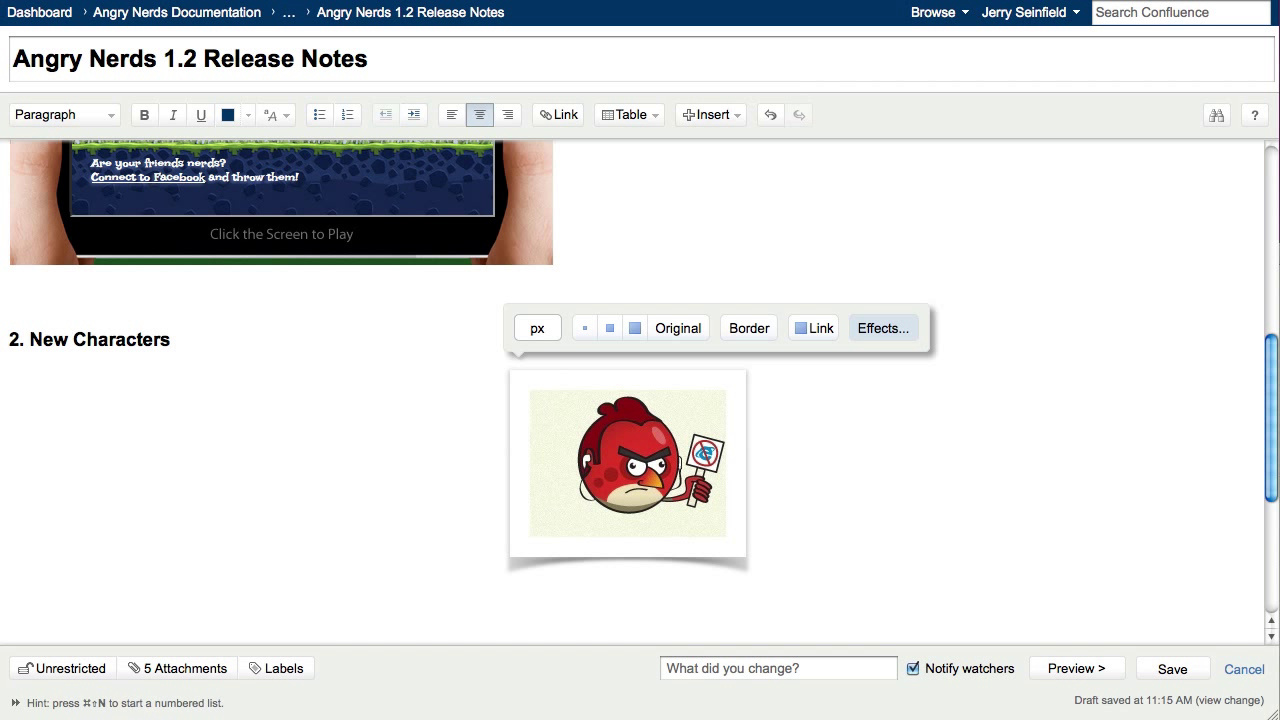
{"action": "type", "text": "200"}
{"action": "key", "text": "Return"}
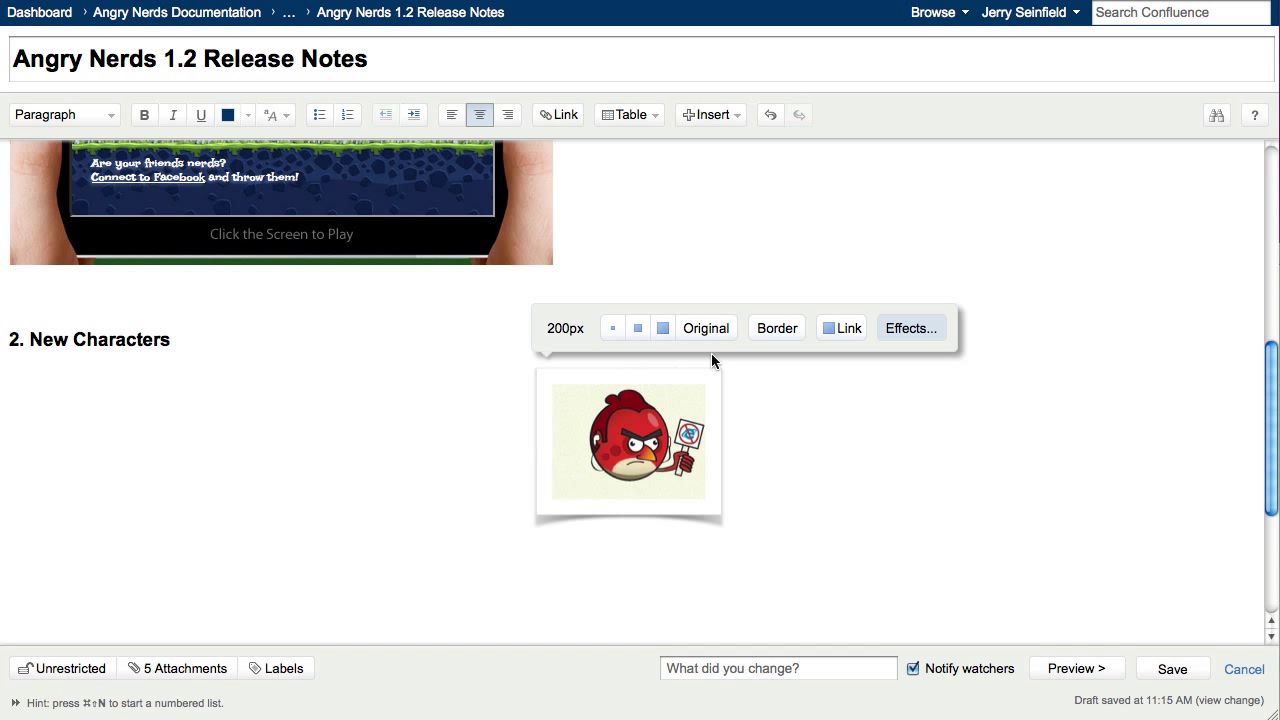
{"action": "left_click", "coordinate": [843, 328]}
{"action": "type", "text": "http://atlassian.com/angrynerds"}
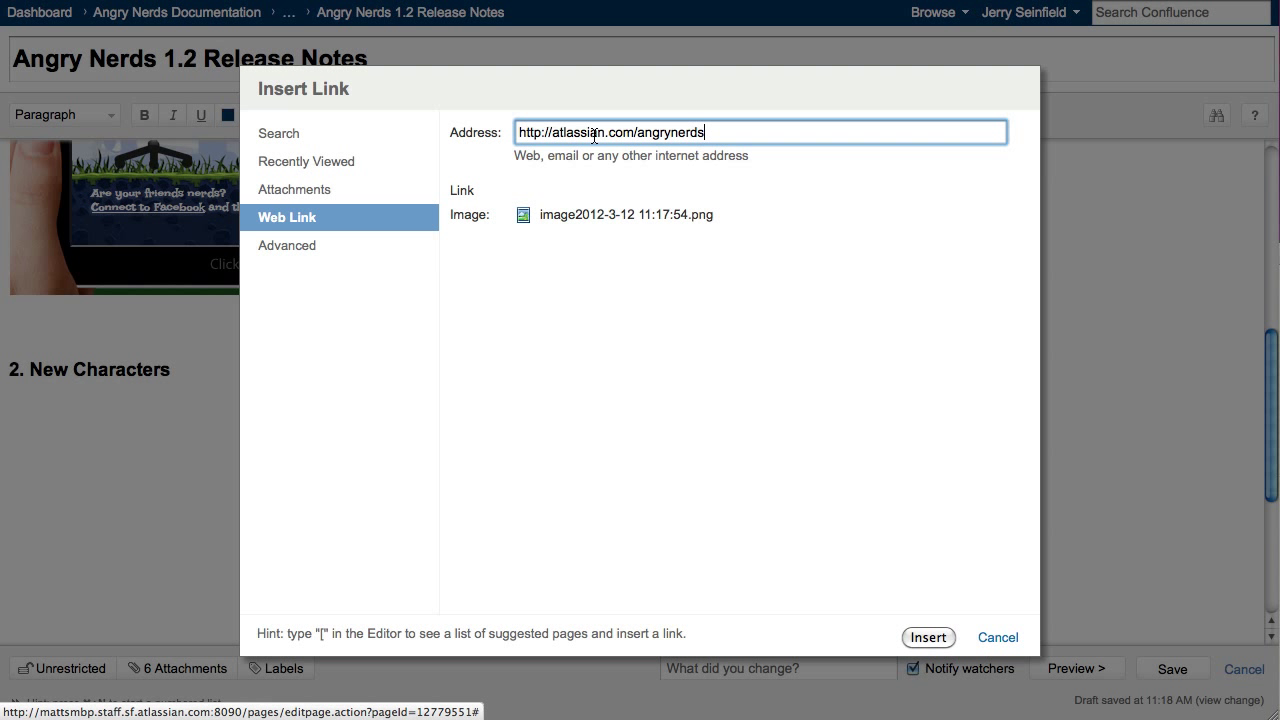
{"action": "left_click", "coordinate": [928, 637]}
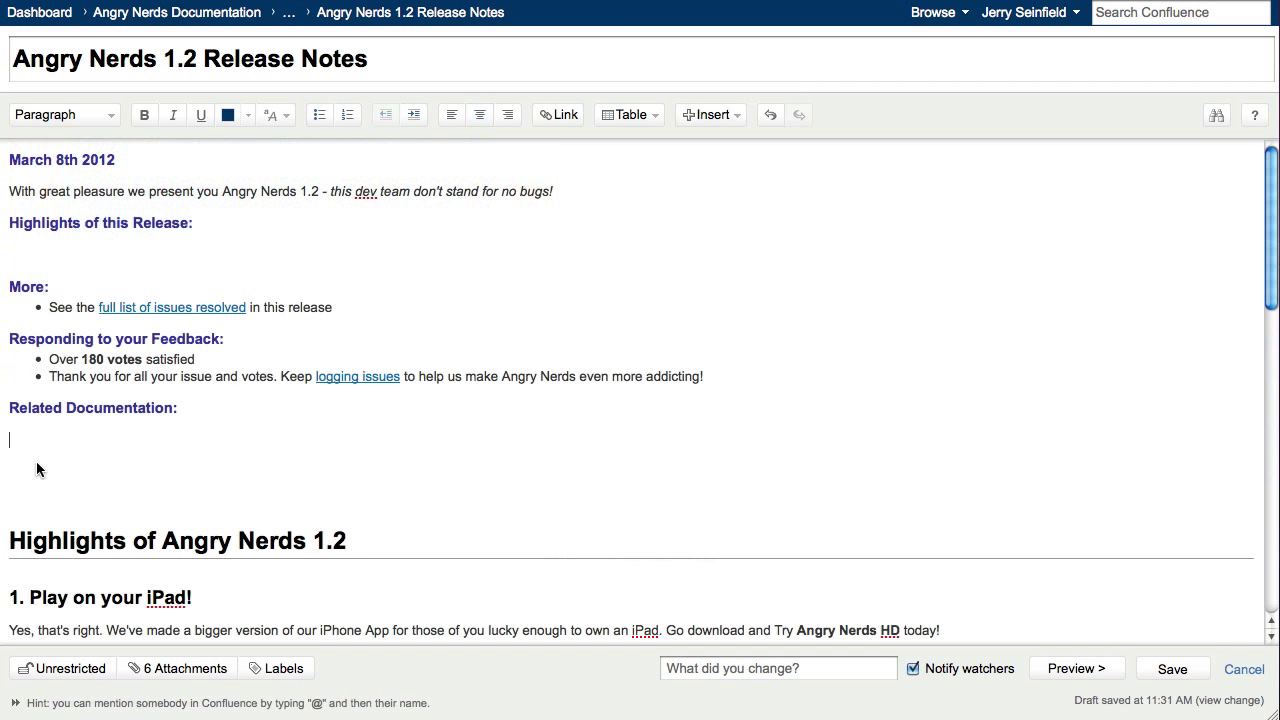
- Add a link to the Angry Nerds Amateur Guide page via the [ama suggestion
{"action": "type", "text": "["}
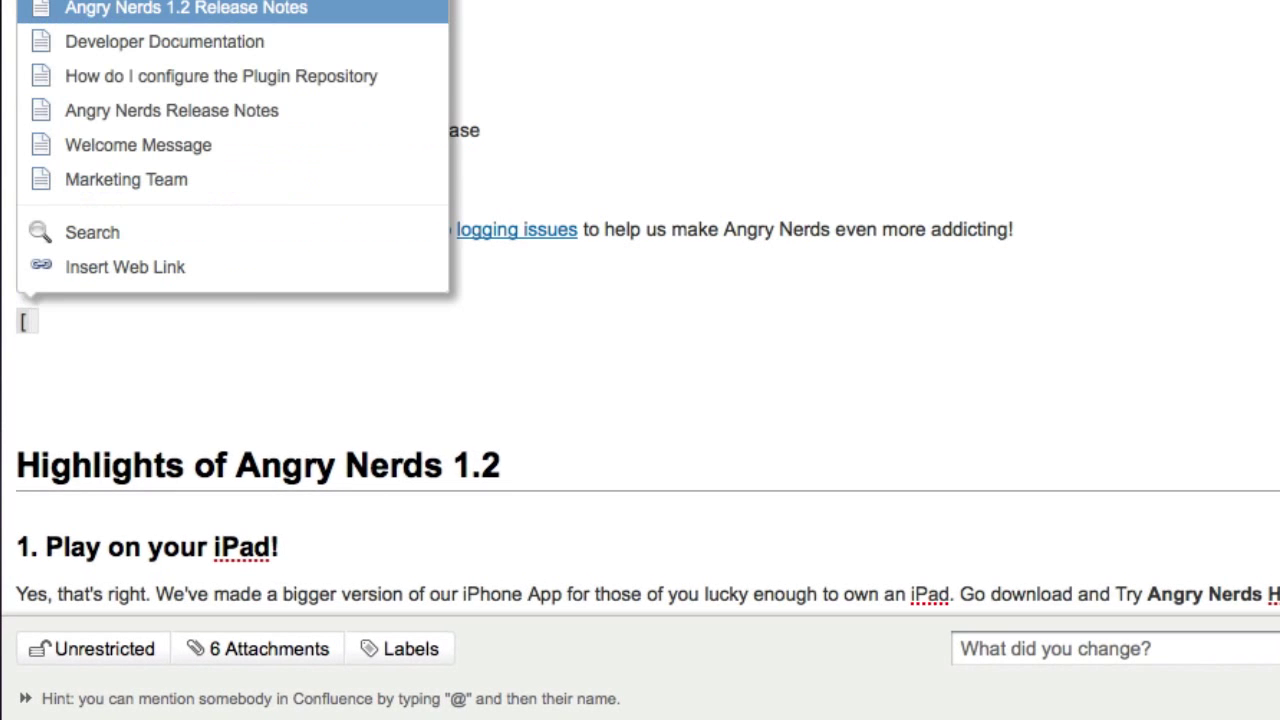
{"action": "type", "text": "ama"}
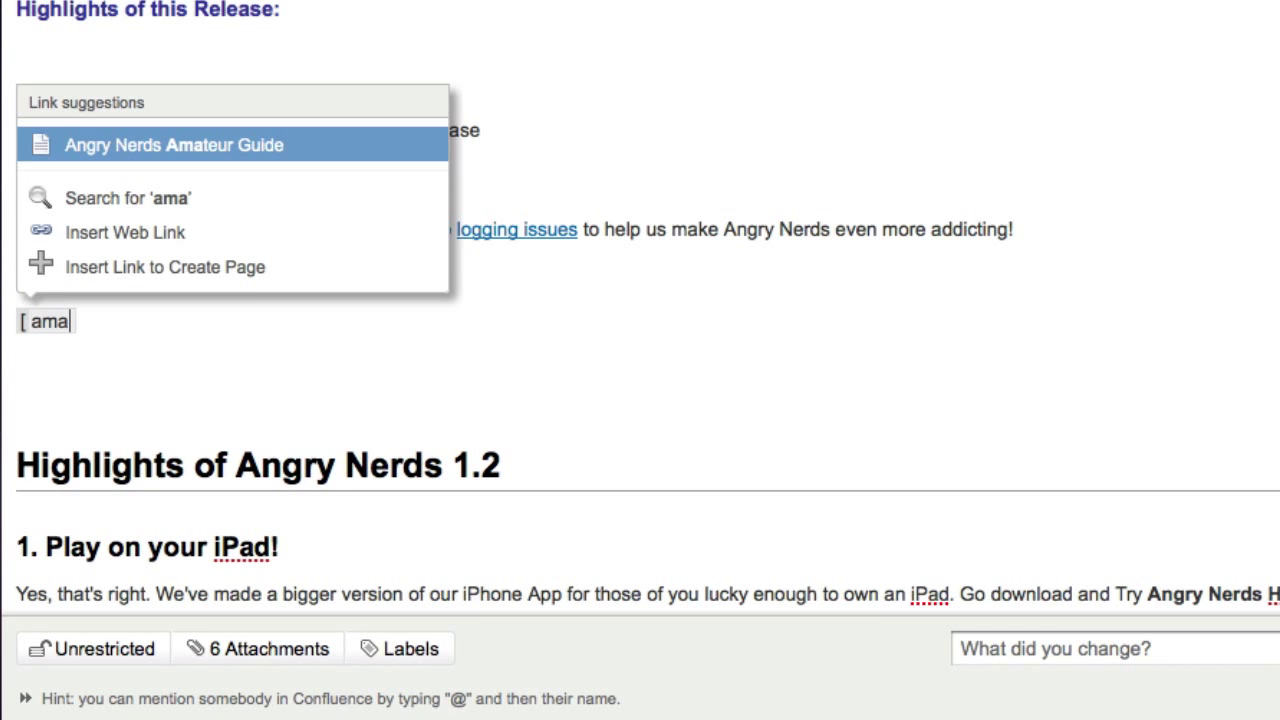
{"action": "left_click", "coordinate": [120, 145]}
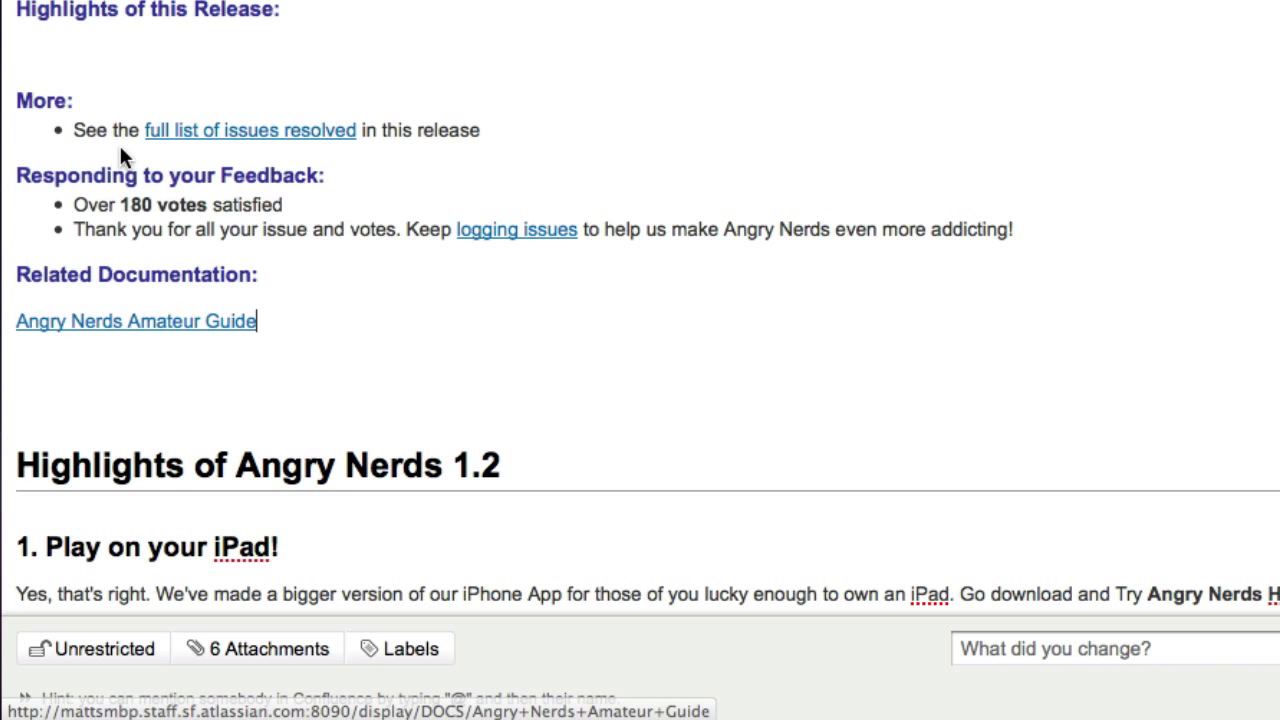
{"action": "scroll", "coordinate": [100, 480], "scroll_direction": "down", "scroll_amount": 10}
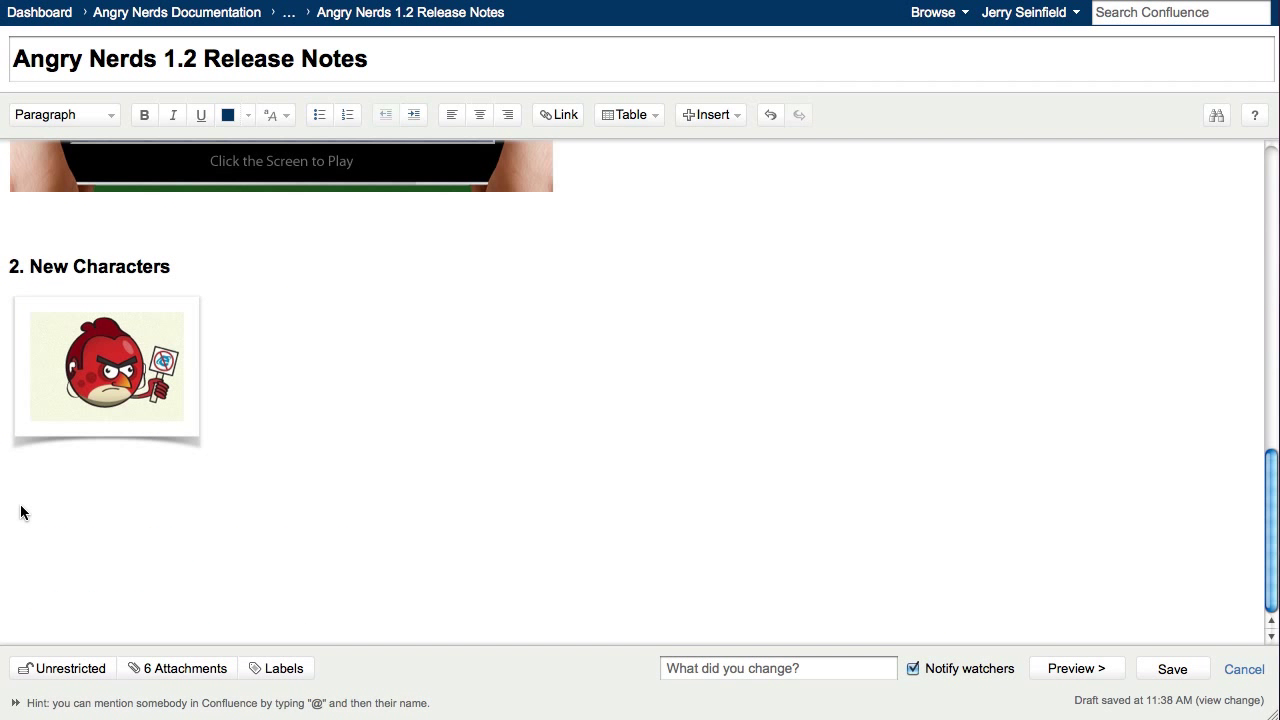
- Insert the-hacker.png image on a new line below the New Characters image
{"action": "left_click", "coordinate": [20, 509]}
{"action": "type", "text": "!"}
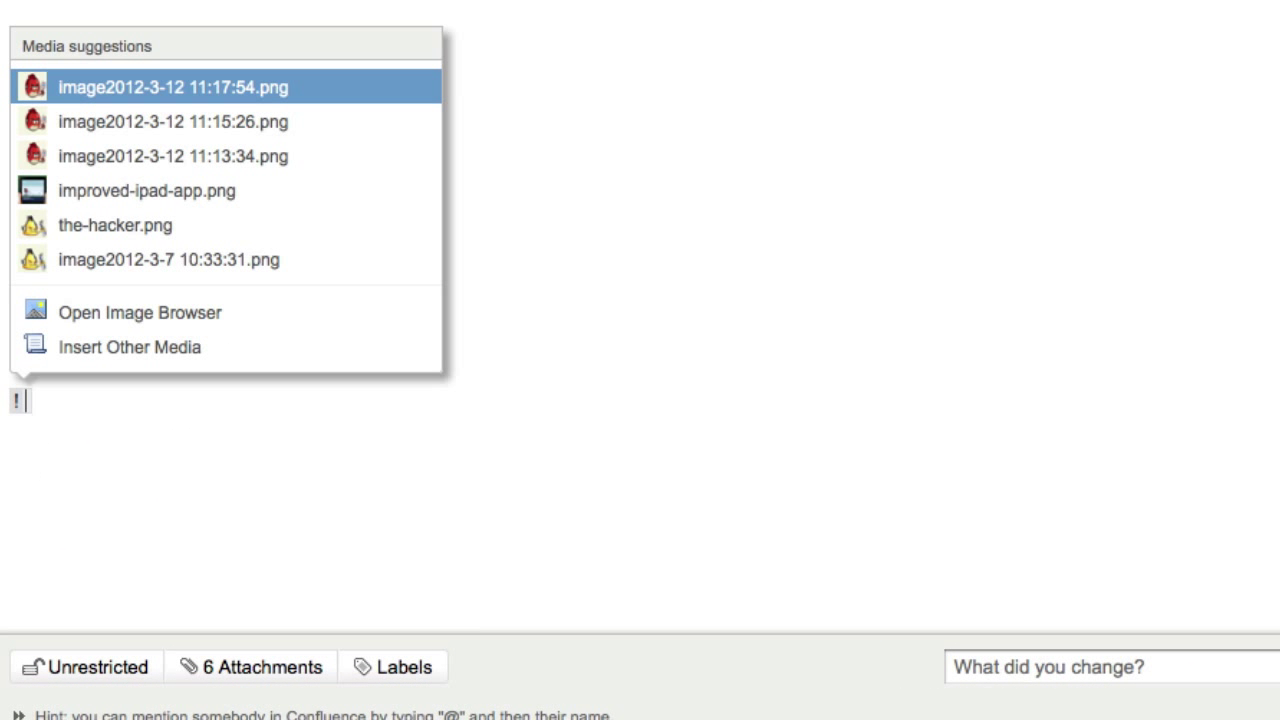
{"action": "left_click", "coordinate": [106, 230]}
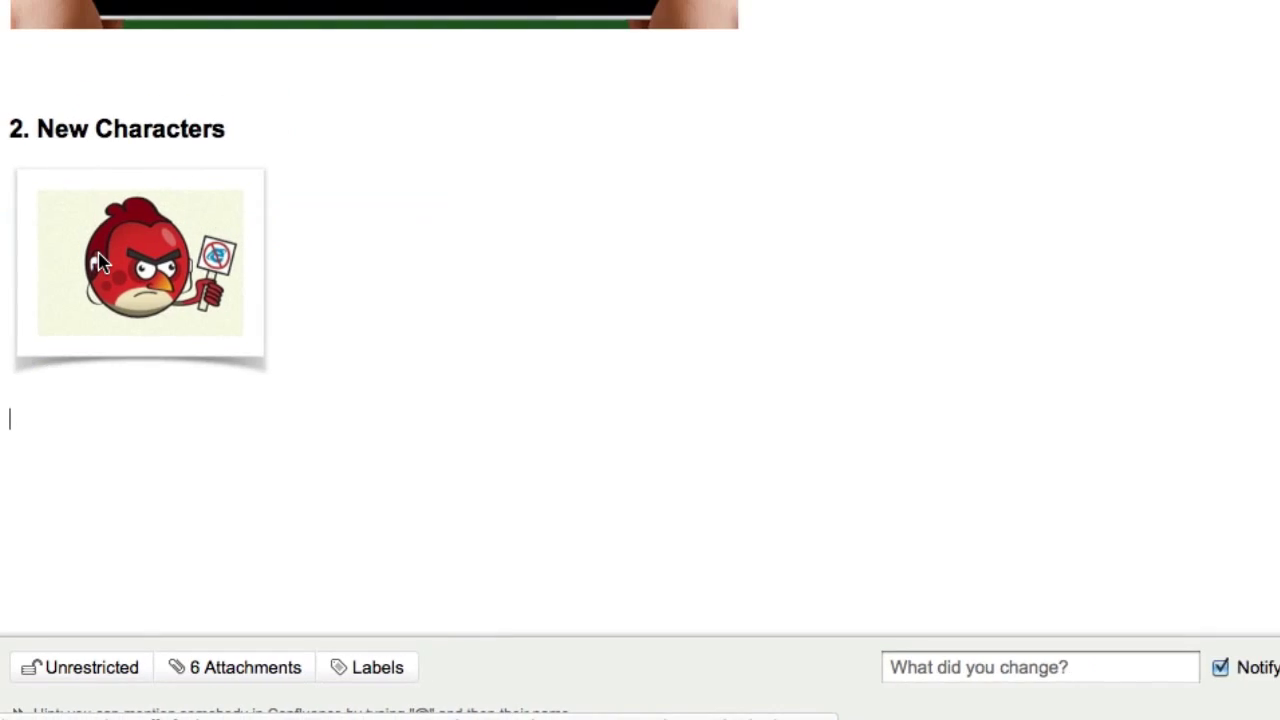
{"action": "scroll", "coordinate": [238, 506], "scroll_direction": "up", "scroll_amount": 3}
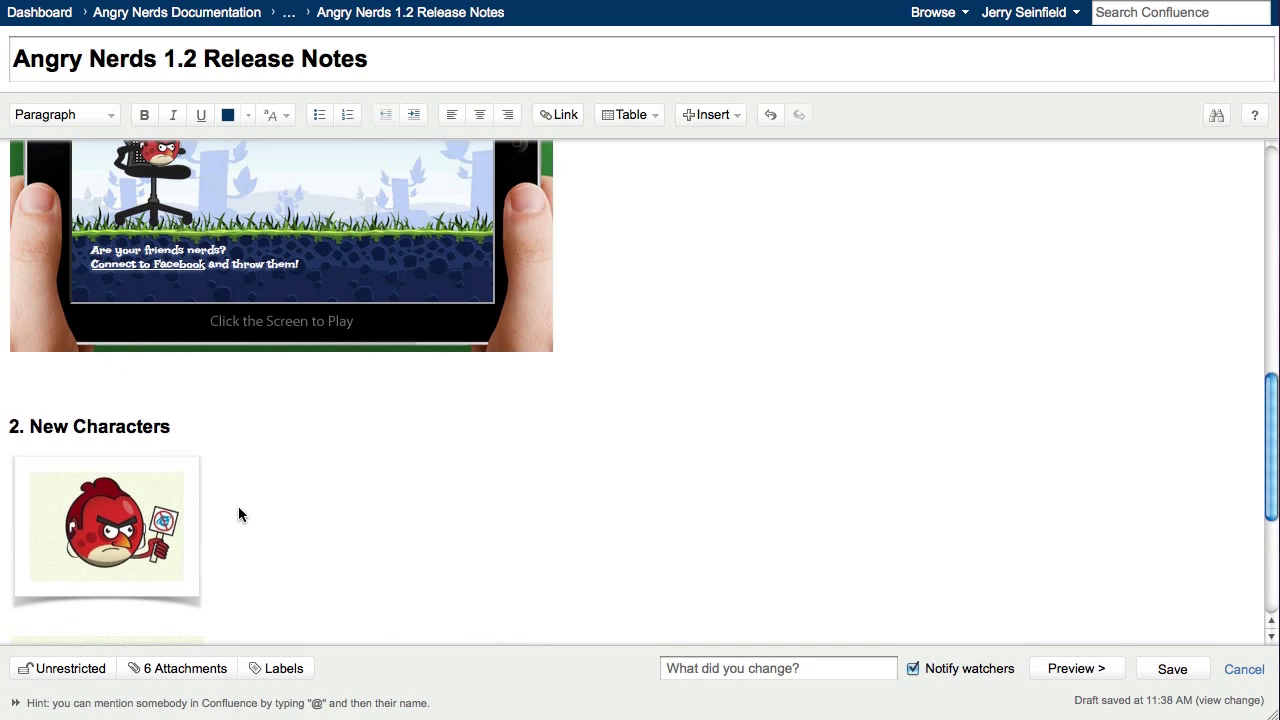
{"action": "scroll", "coordinate": [238, 507], "scroll_direction": "up", "scroll_amount": 10}
- Insert a Table of Contents macro under Highlights of this Release and open its settings
{"action": "left_click", "coordinate": [37, 251]}
{"action": "type", "text": "{"}
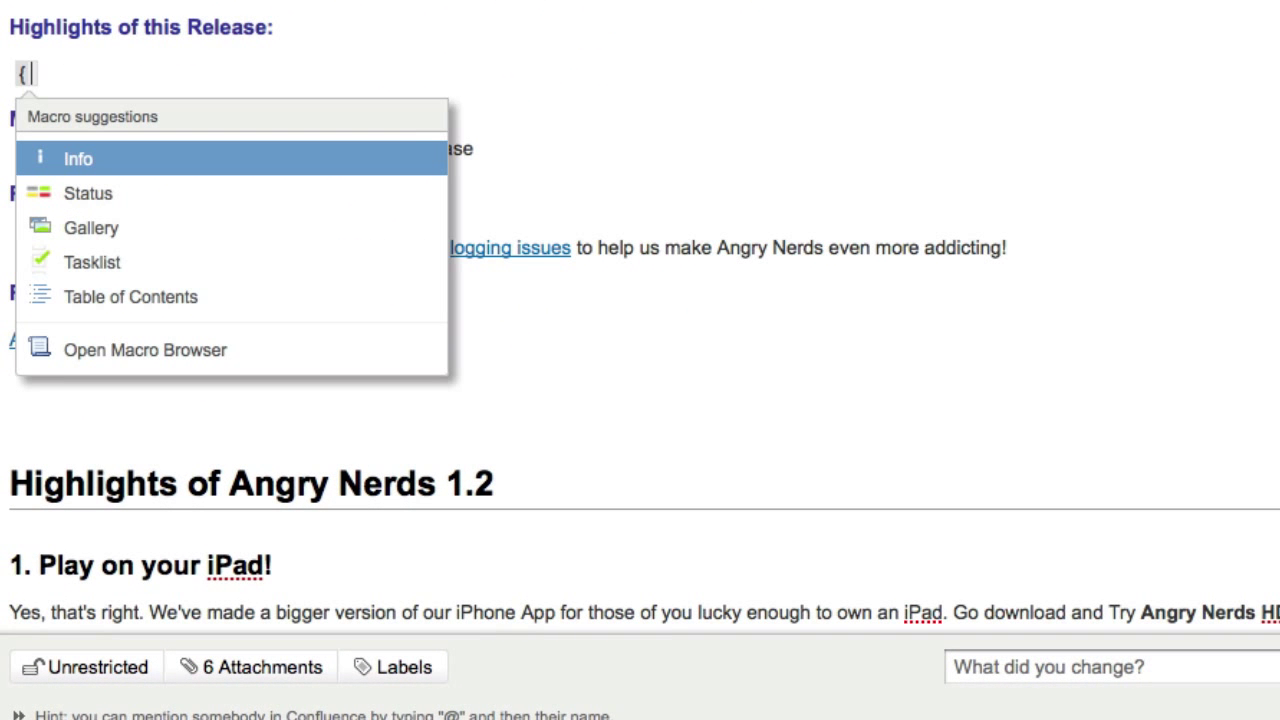
{"action": "type", "text": " table of"}
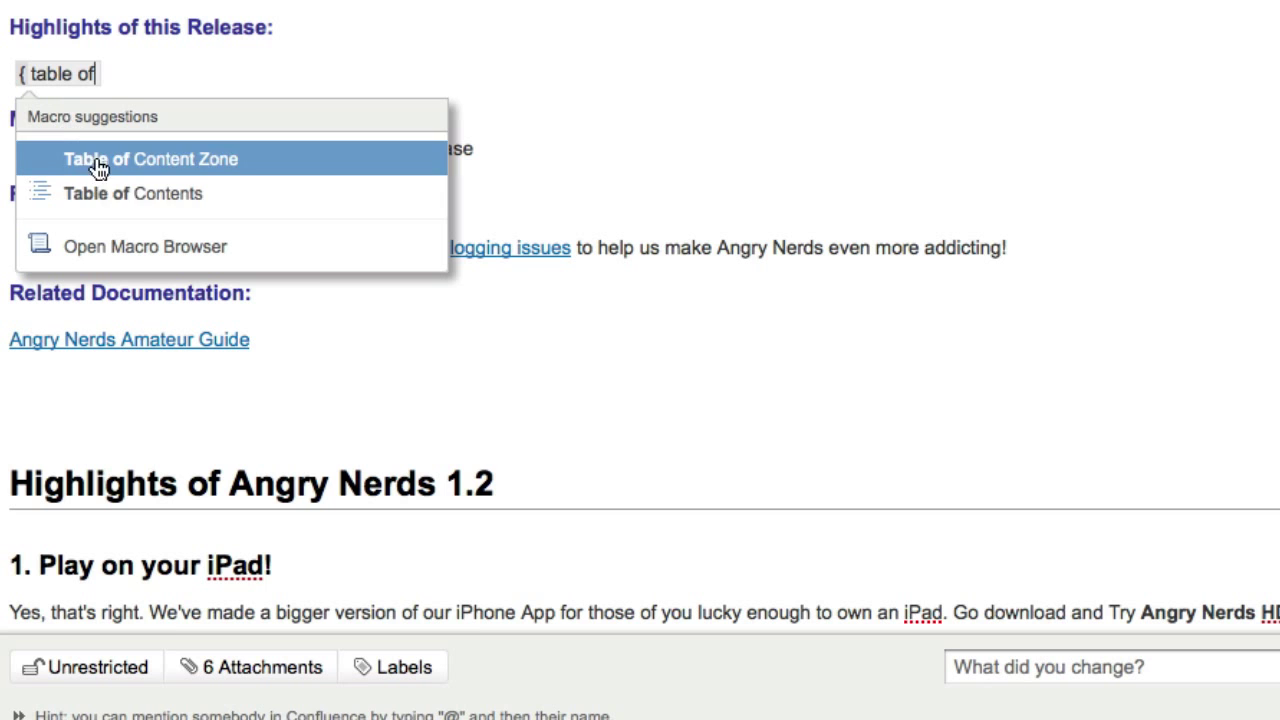
{"action": "left_click", "coordinate": [106, 200]}
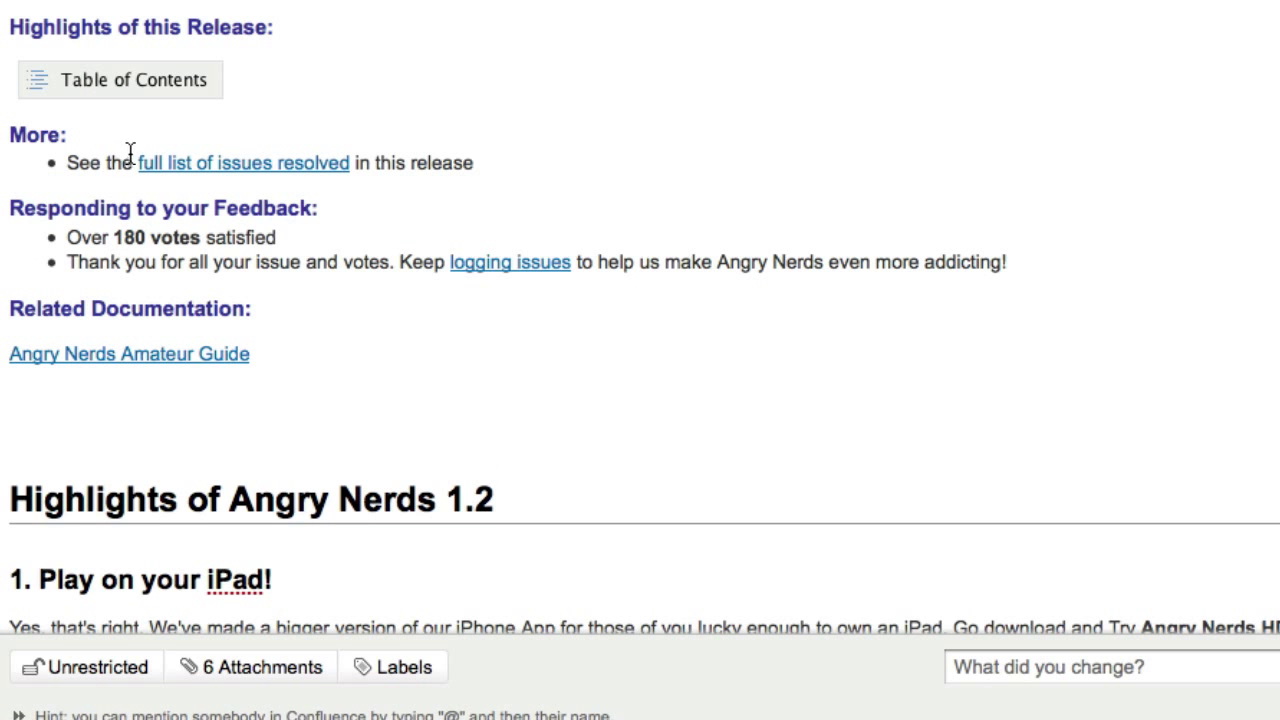
{"action": "left_click", "coordinate": [127, 81]}
{"action": "left_click", "coordinate": [62, 148]}
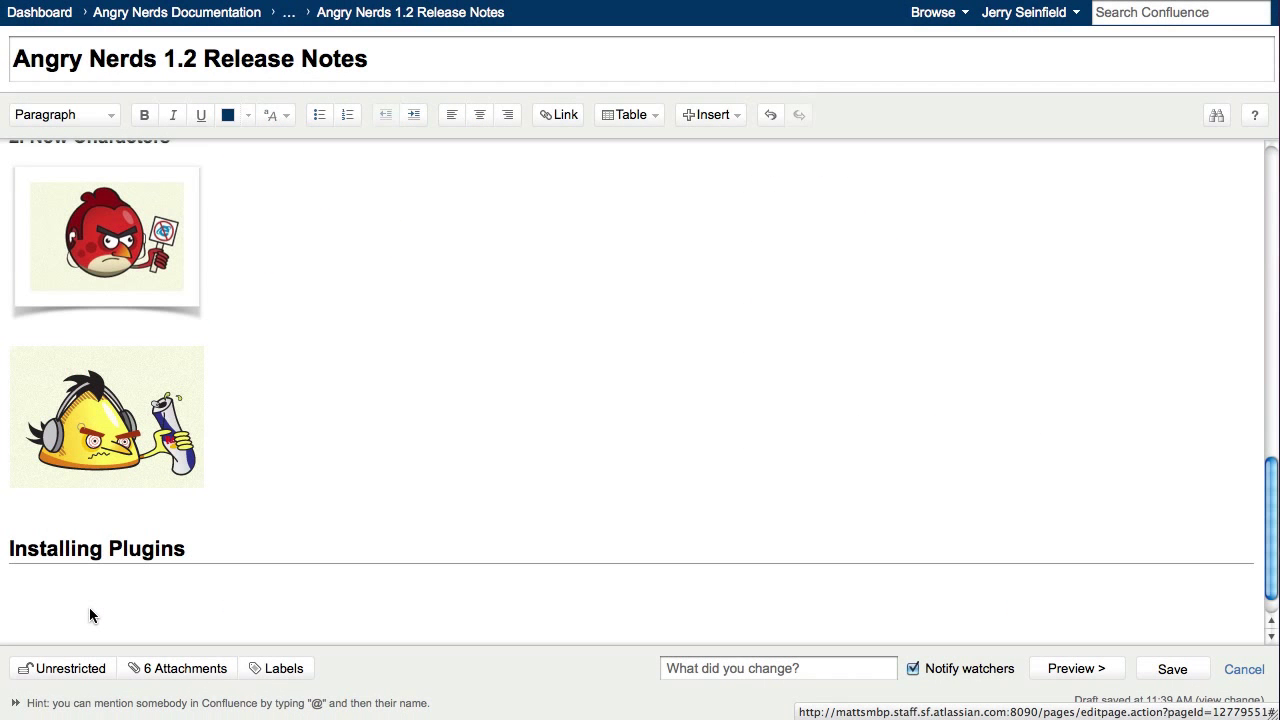
{"action": "left_click", "coordinate": [89, 607]}
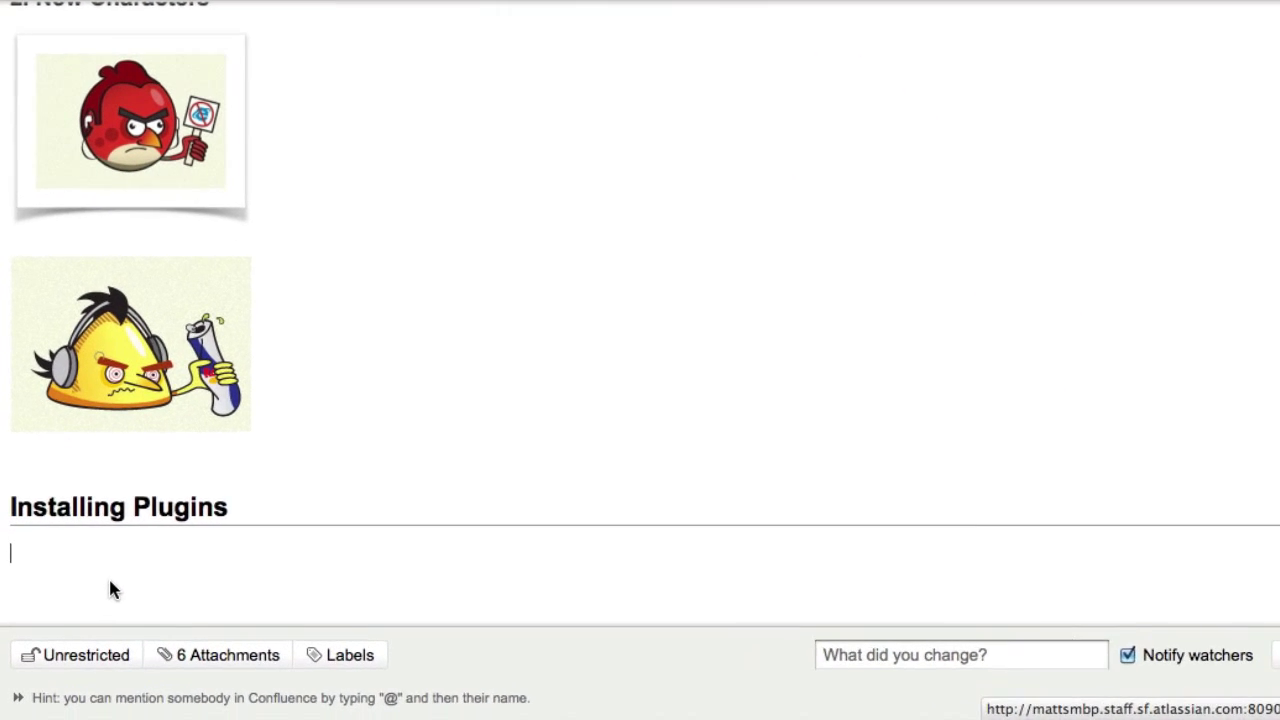
- Include the How do I configure the Plugin Repository page under Installing Plugins, then copy the YouTube URL
{"action": "type", "text": "{ include"}
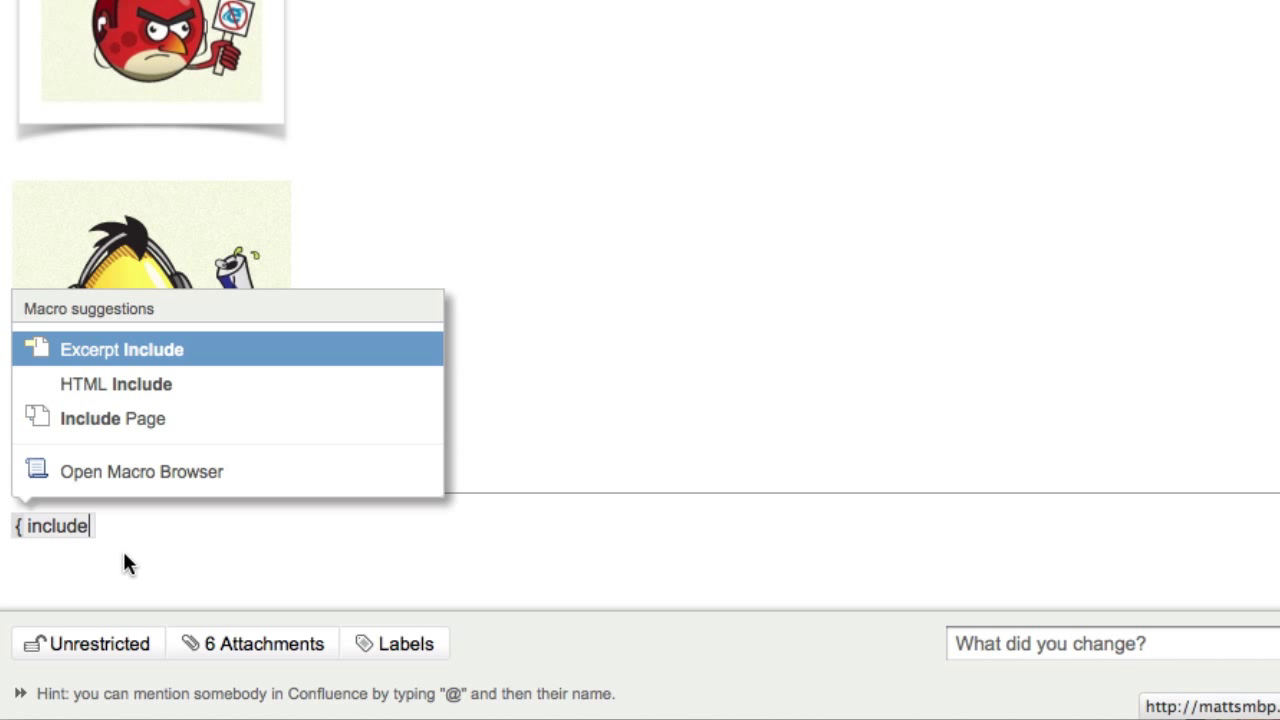
{"action": "left_click", "coordinate": [122, 422]}
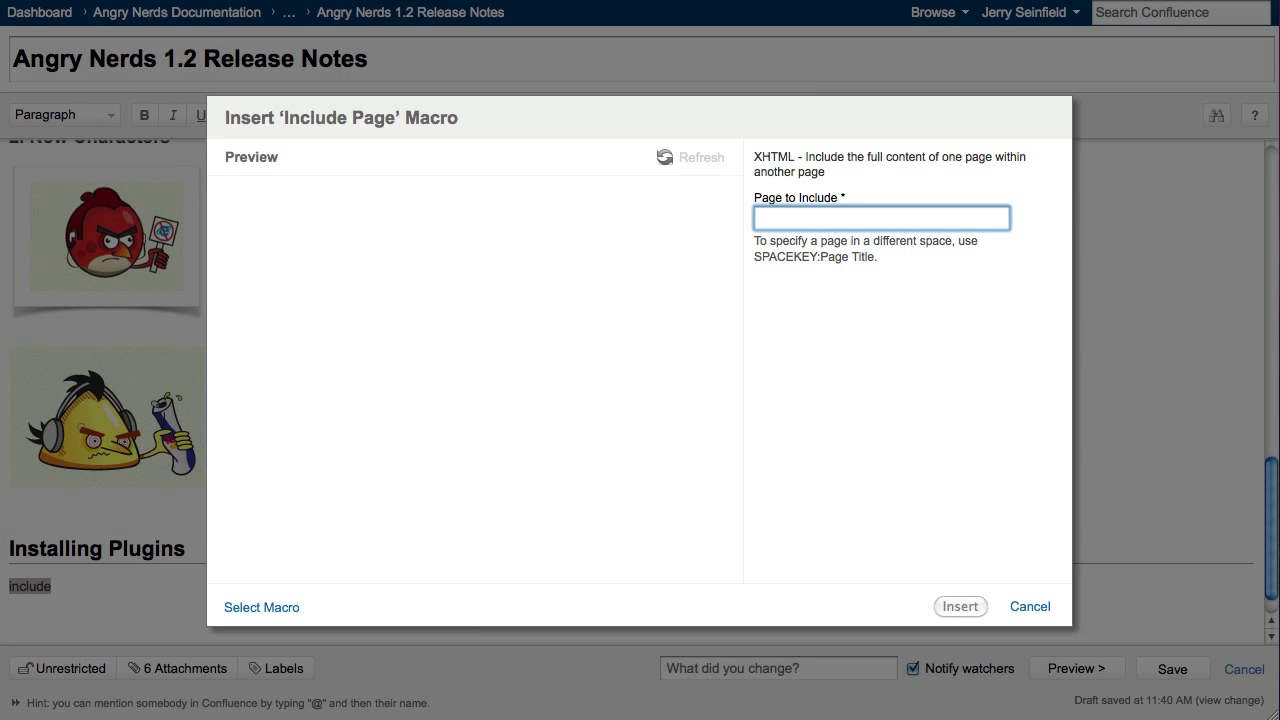
{"action": "type", "text": "How"}
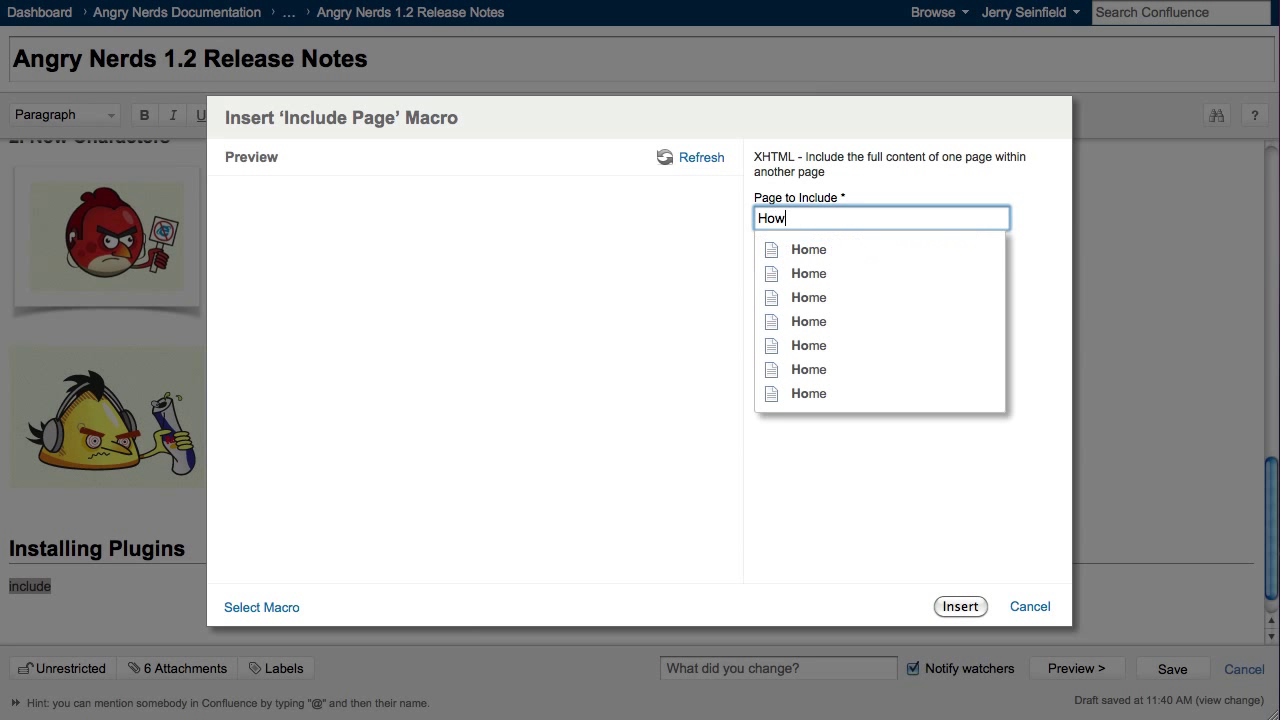
{"action": "left_click", "coordinate": [810, 262]}
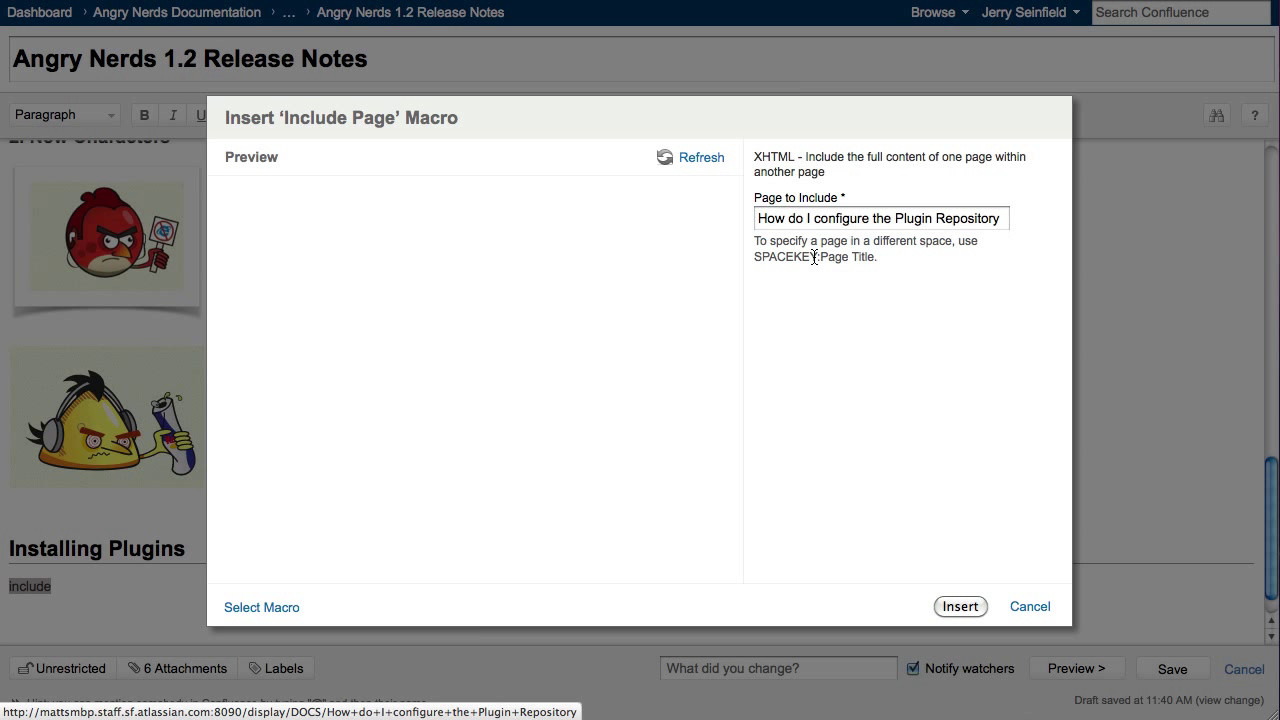
{"action": "left_click", "coordinate": [960, 606]}
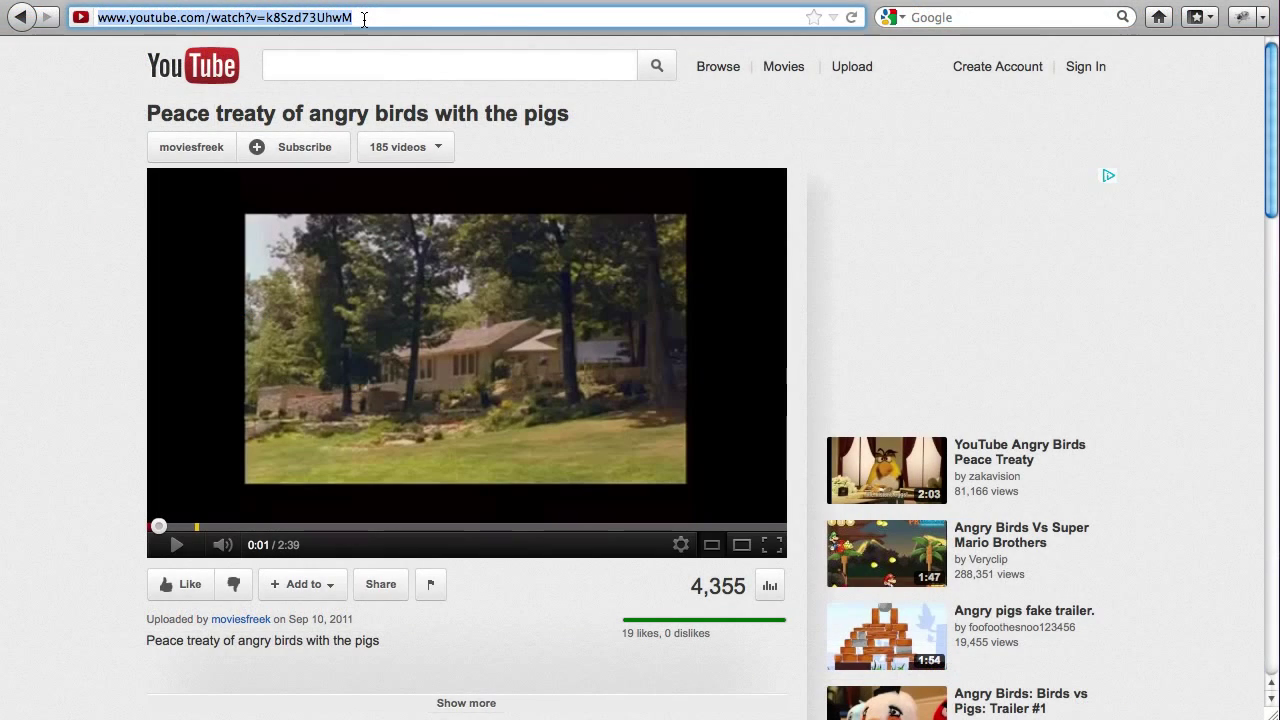
{"action": "right_click", "coordinate": [364, 18]}
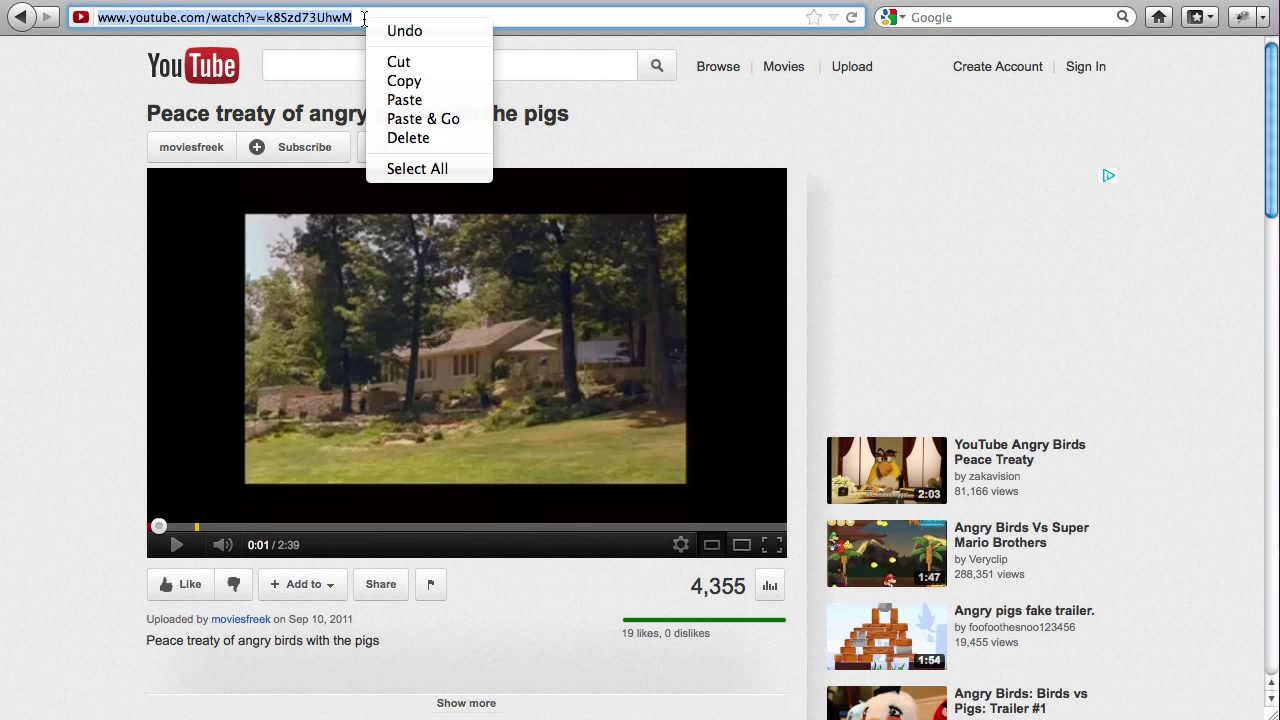
{"action": "left_click", "coordinate": [398, 78]}
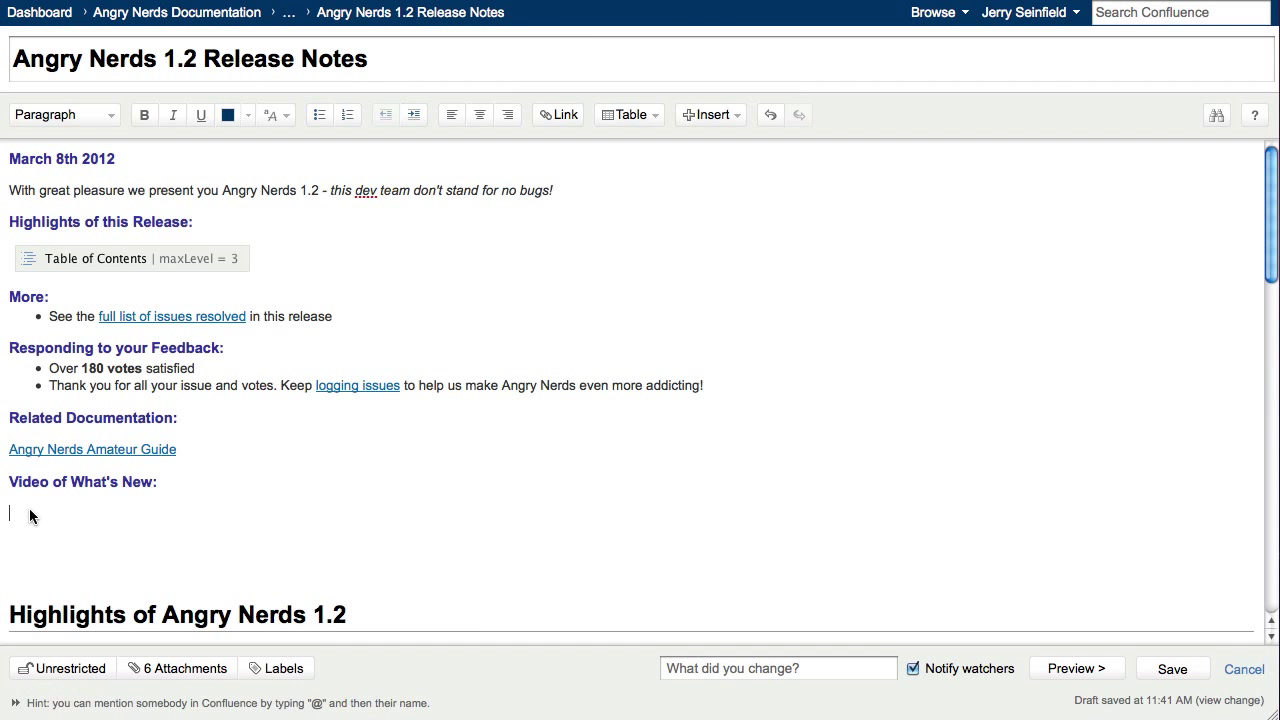
- Paste the YouTube URL under Video of What's New to embed the video and review the page
{"action": "right_click", "coordinate": [37, 518]}
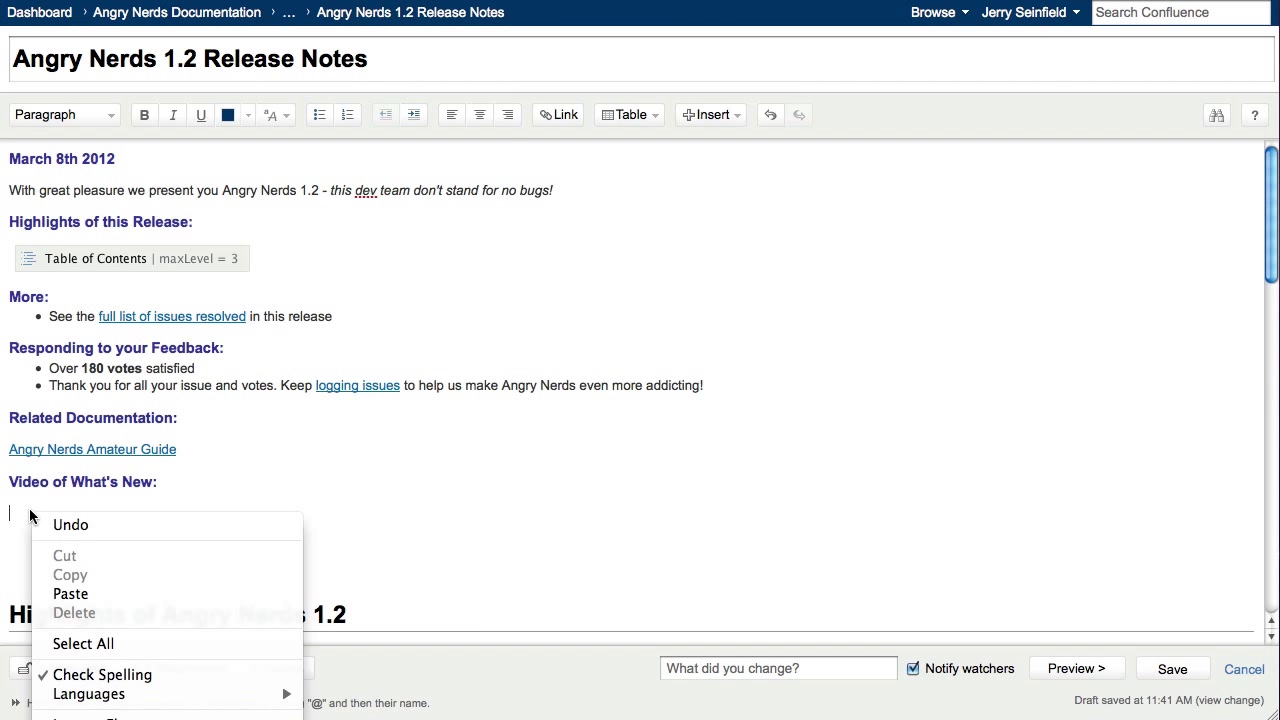
{"action": "left_click", "coordinate": [70, 594]}
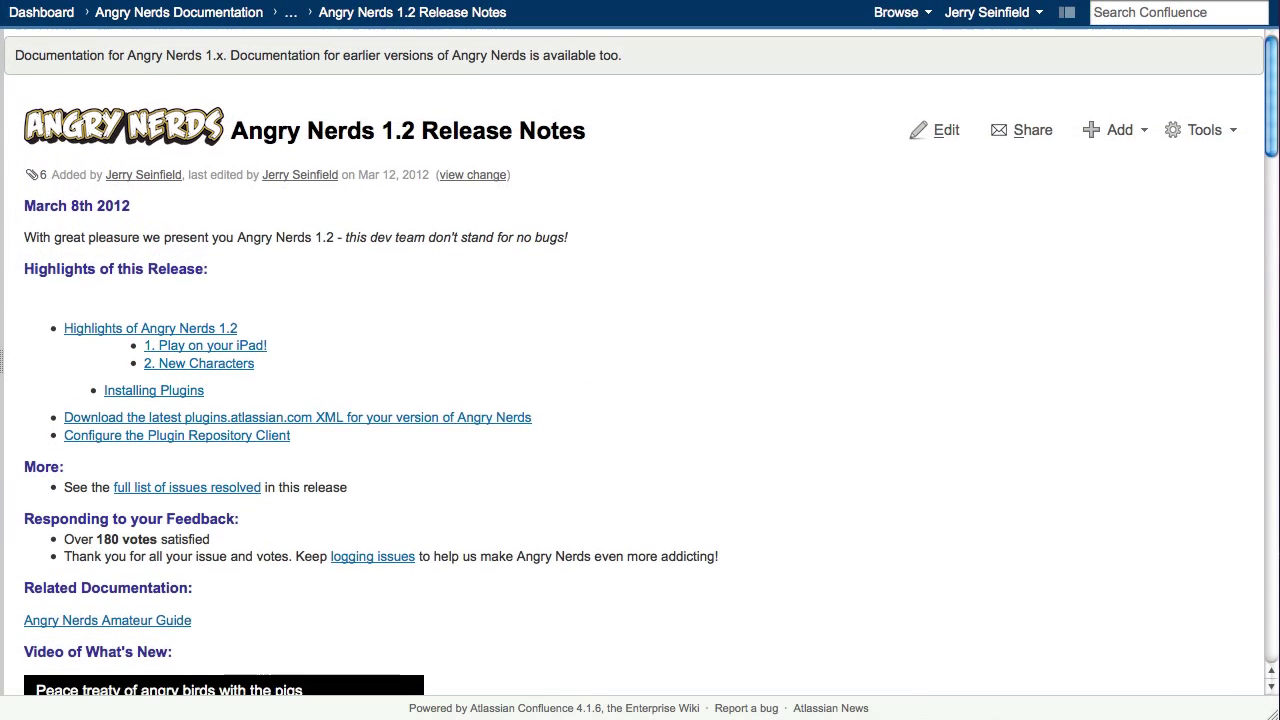
{"action": "scroll", "coordinate": [650, 360], "scroll_direction": "down", "scroll_amount": 7}
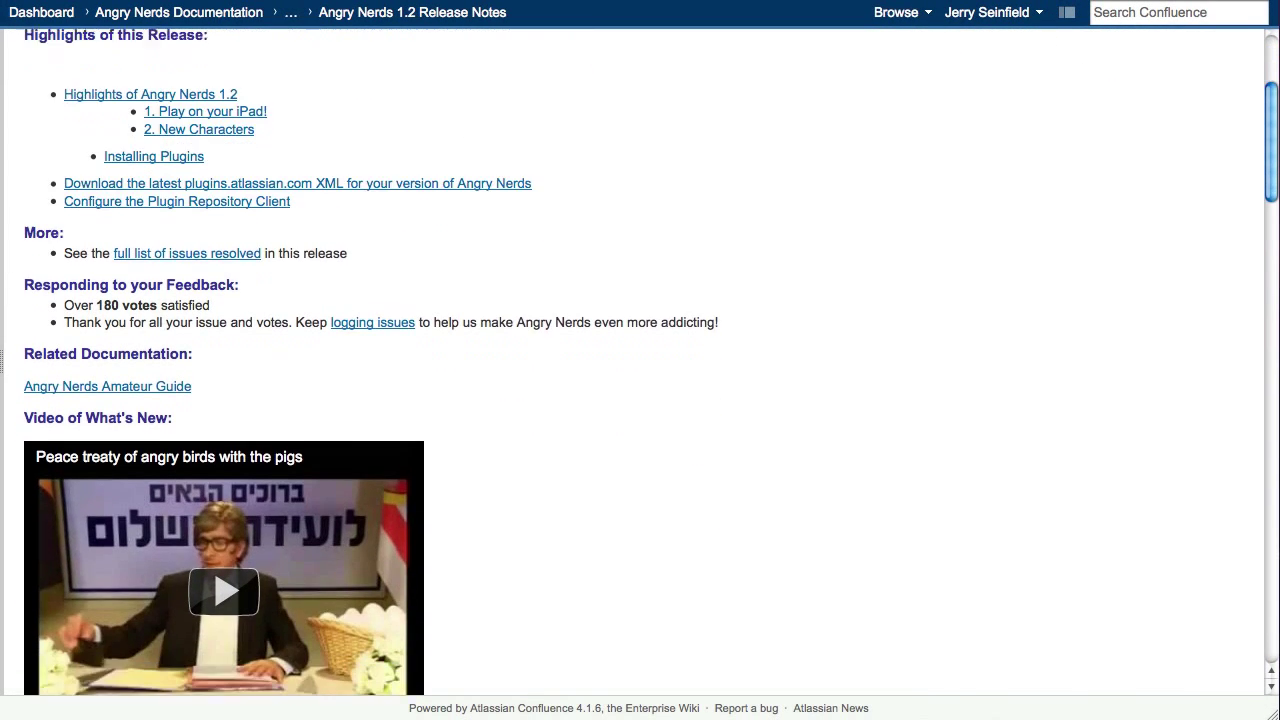
{"action": "scroll", "coordinate": [640, 360], "scroll_direction": "down", "scroll_amount": 20}
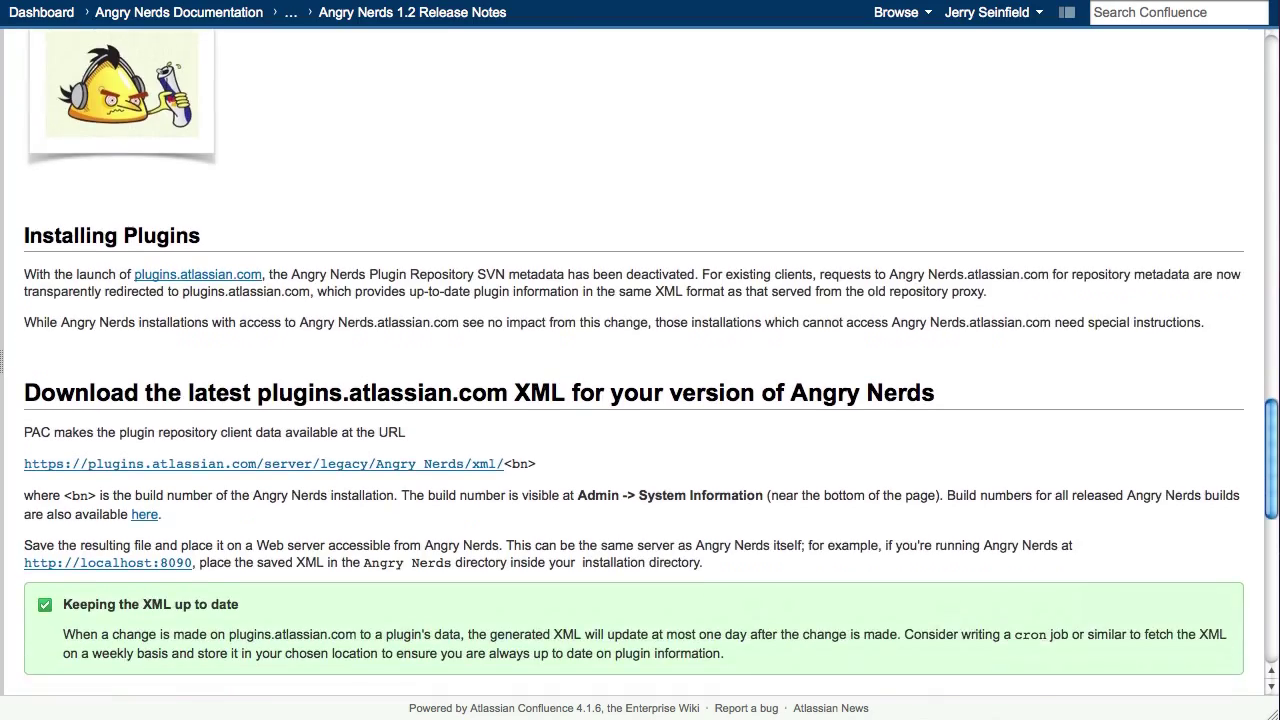
{"action": "scroll", "coordinate": [640, 360], "scroll_direction": "down", "scroll_amount": 3}
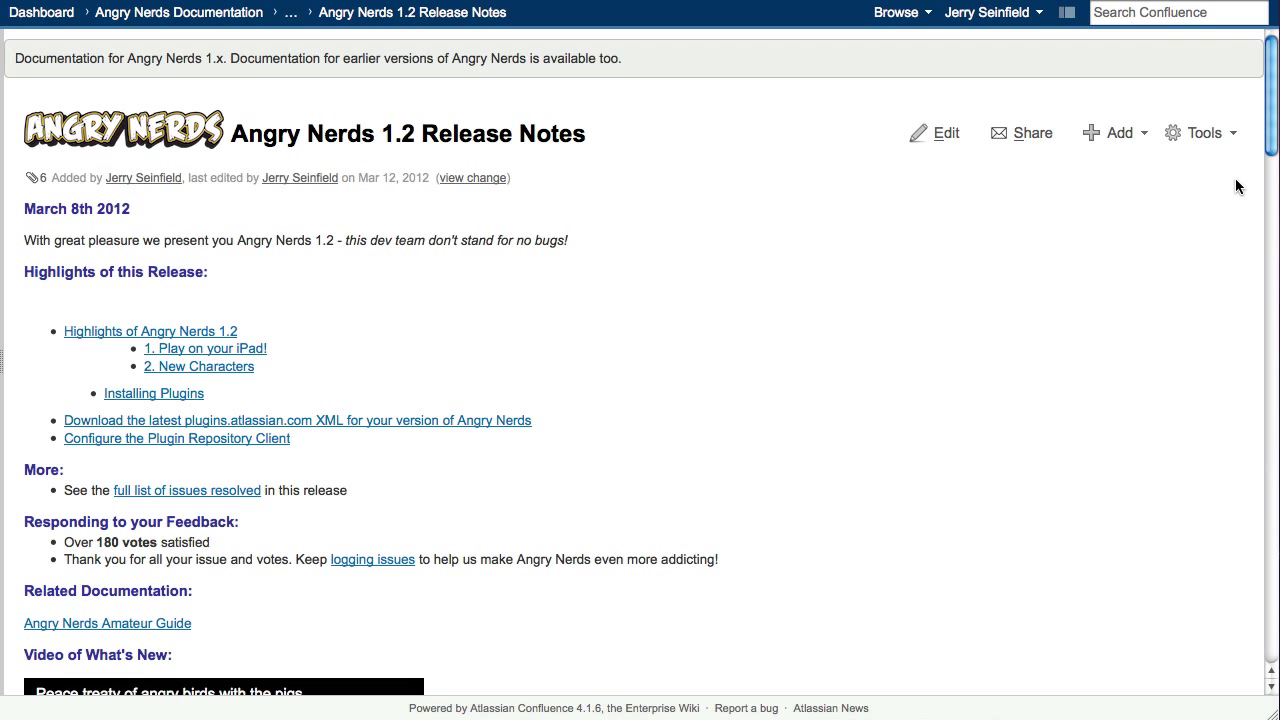
- Compare version 6 with the current version in the page history
{"action": "left_click", "coordinate": [1224, 138]}
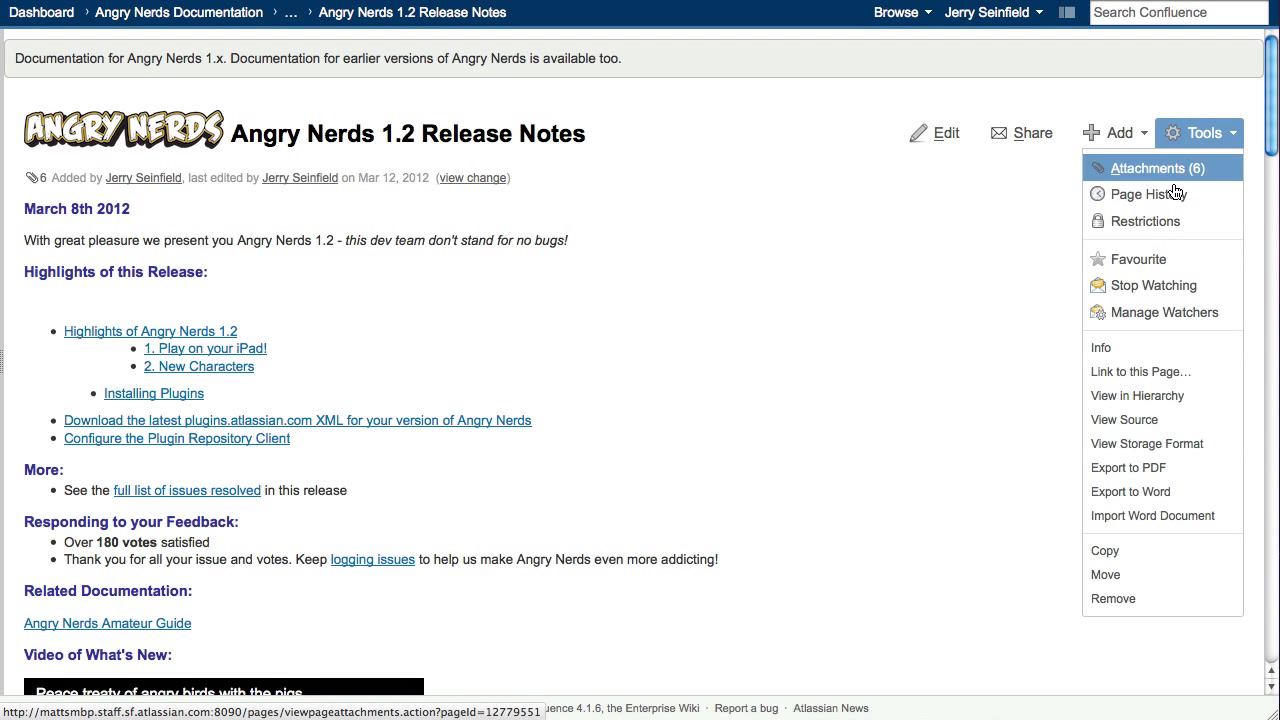
{"action": "left_click", "coordinate": [1145, 194]}
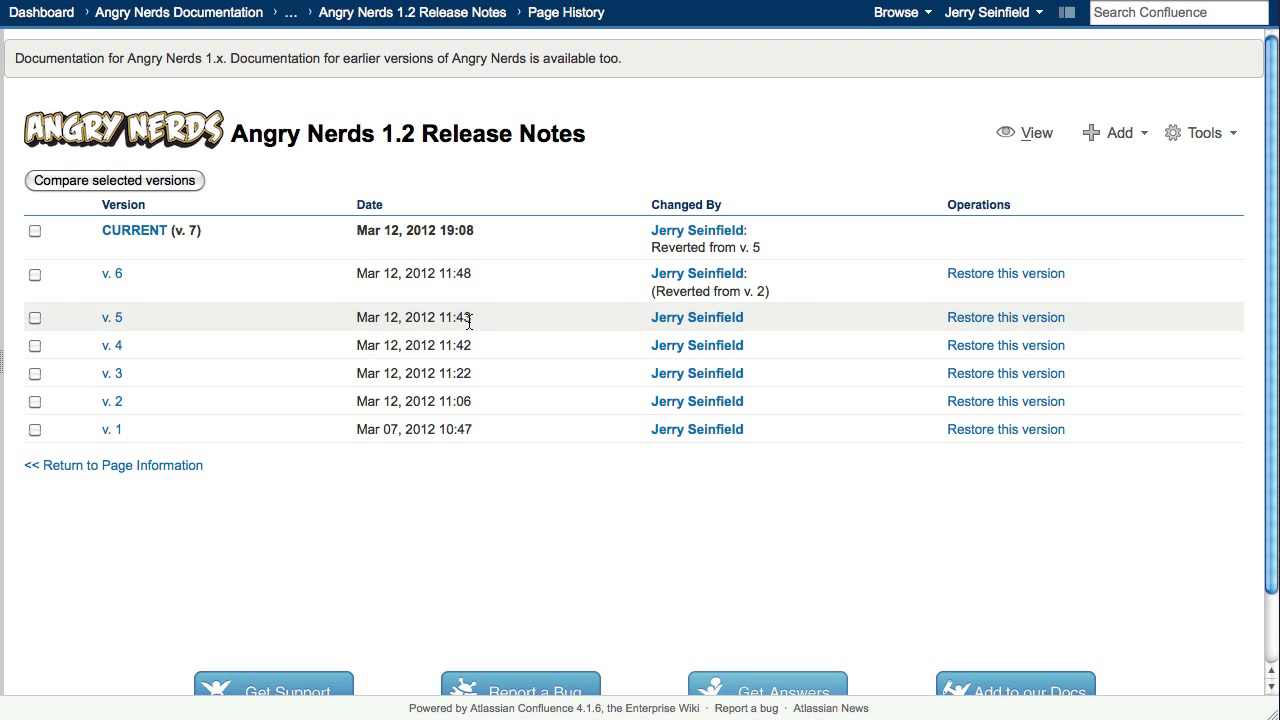
{"action": "left_click", "coordinate": [35, 231]}
{"action": "left_click", "coordinate": [35, 274]}
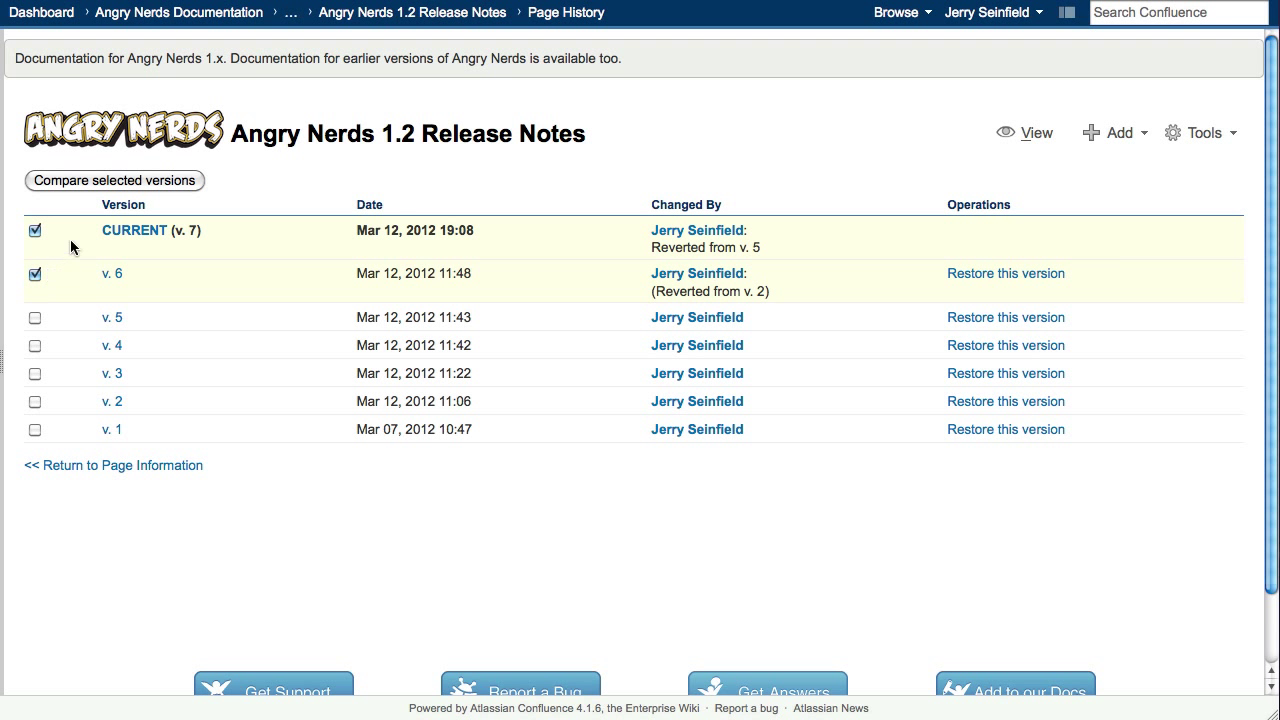
{"action": "left_click", "coordinate": [89, 180]}
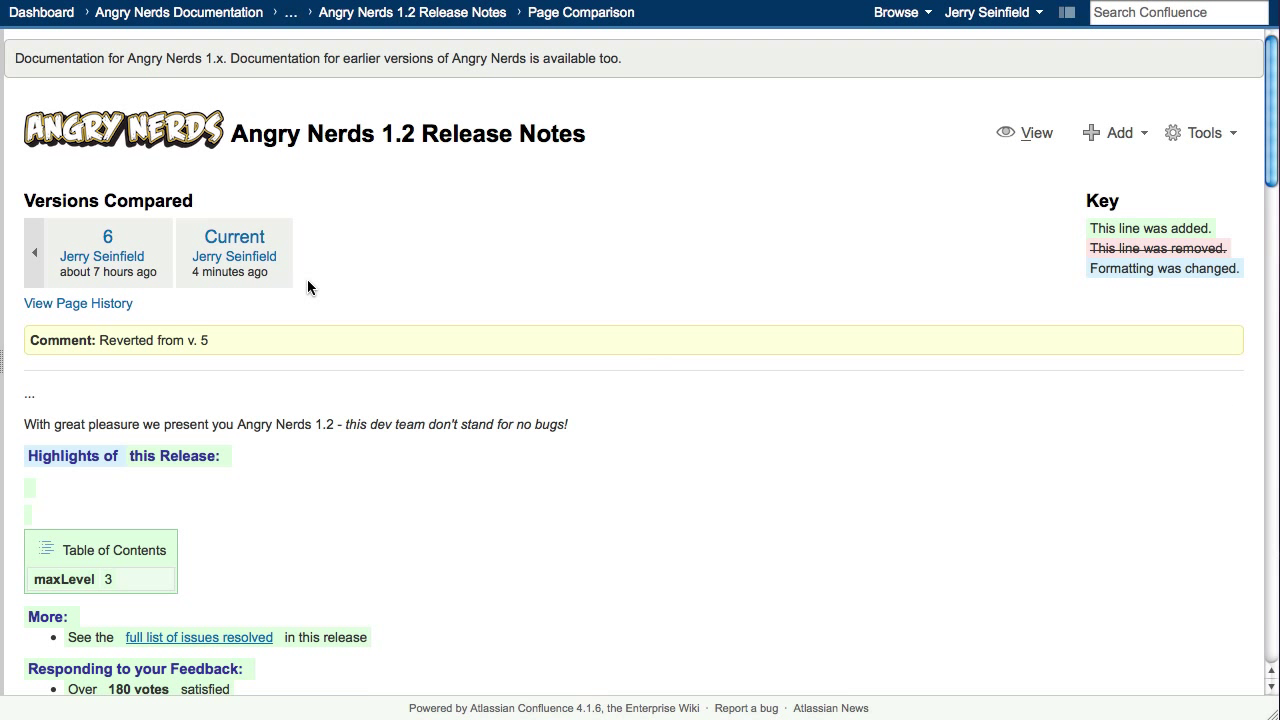
- Restore the release-notes page to version 6
{"action": "left_click", "coordinate": [78, 303]}
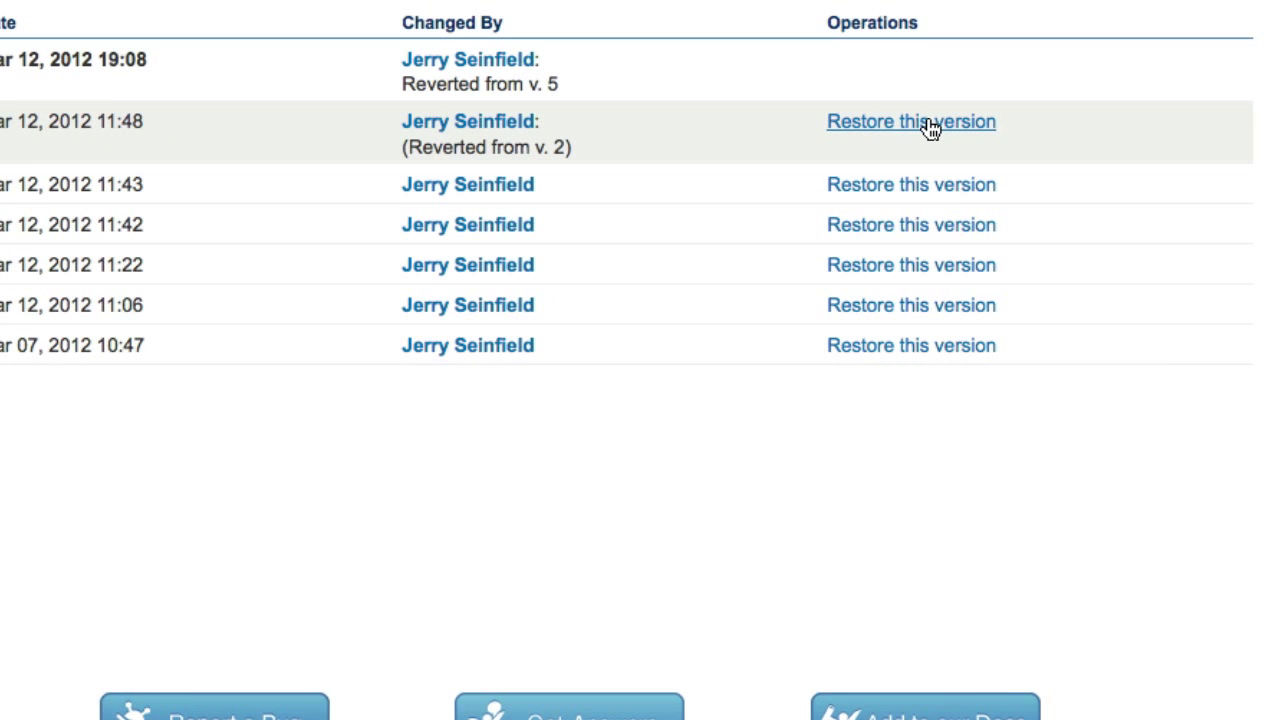
{"action": "left_click", "coordinate": [928, 122]}
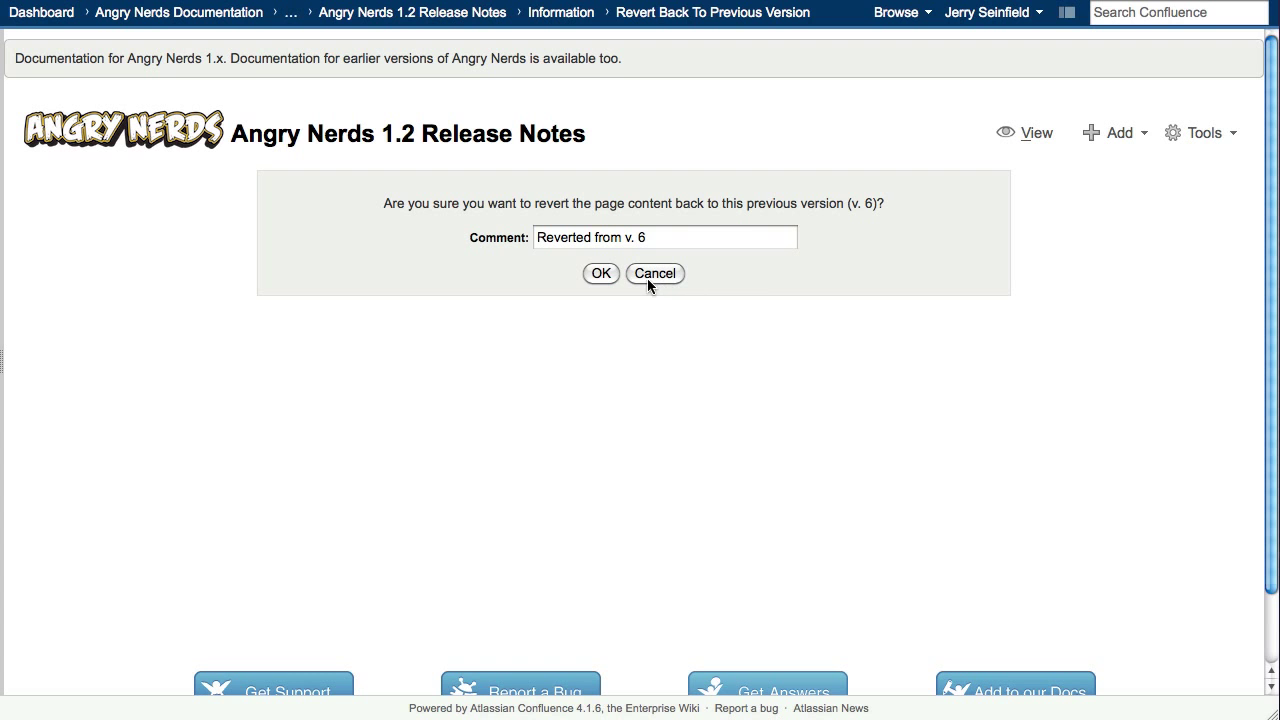
{"action": "left_click", "coordinate": [612, 275]}
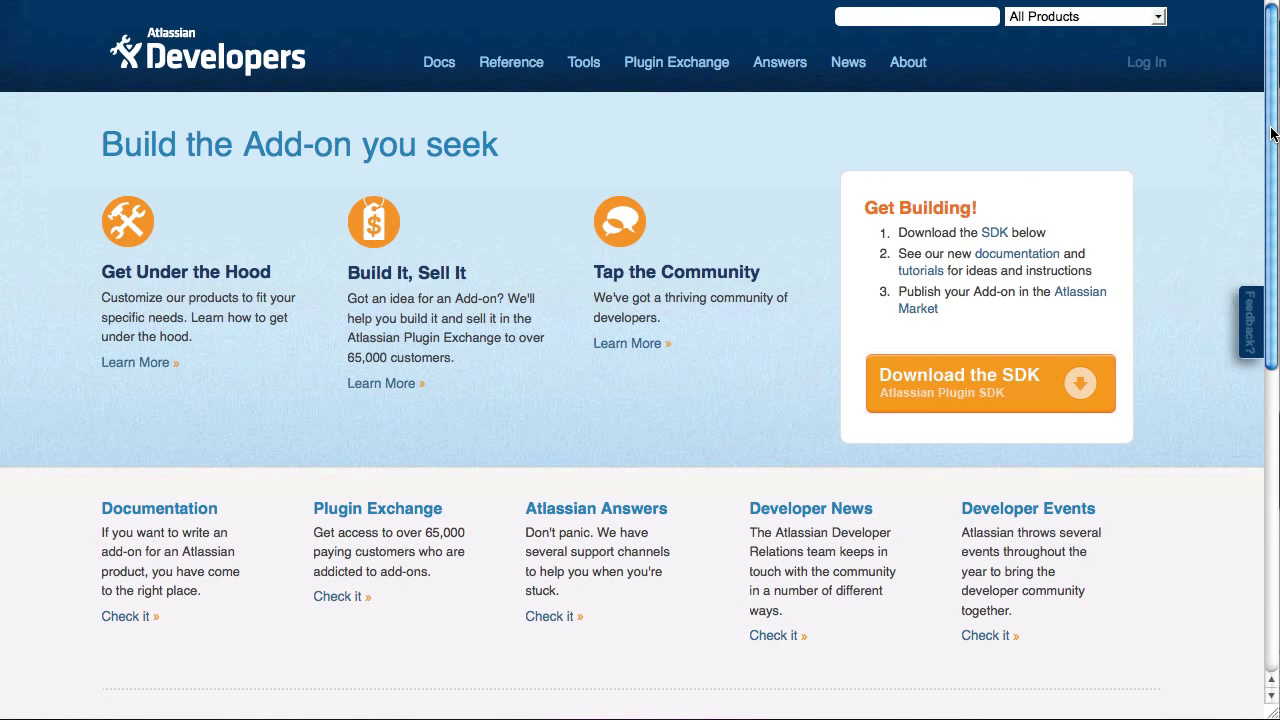
- Go to the Developer Quick Start docs from the Atlassian Developers home page's Documentation link
{"action": "left_click_drag", "start_coordinate": [1271, 134], "coordinate": [1268, 163]}
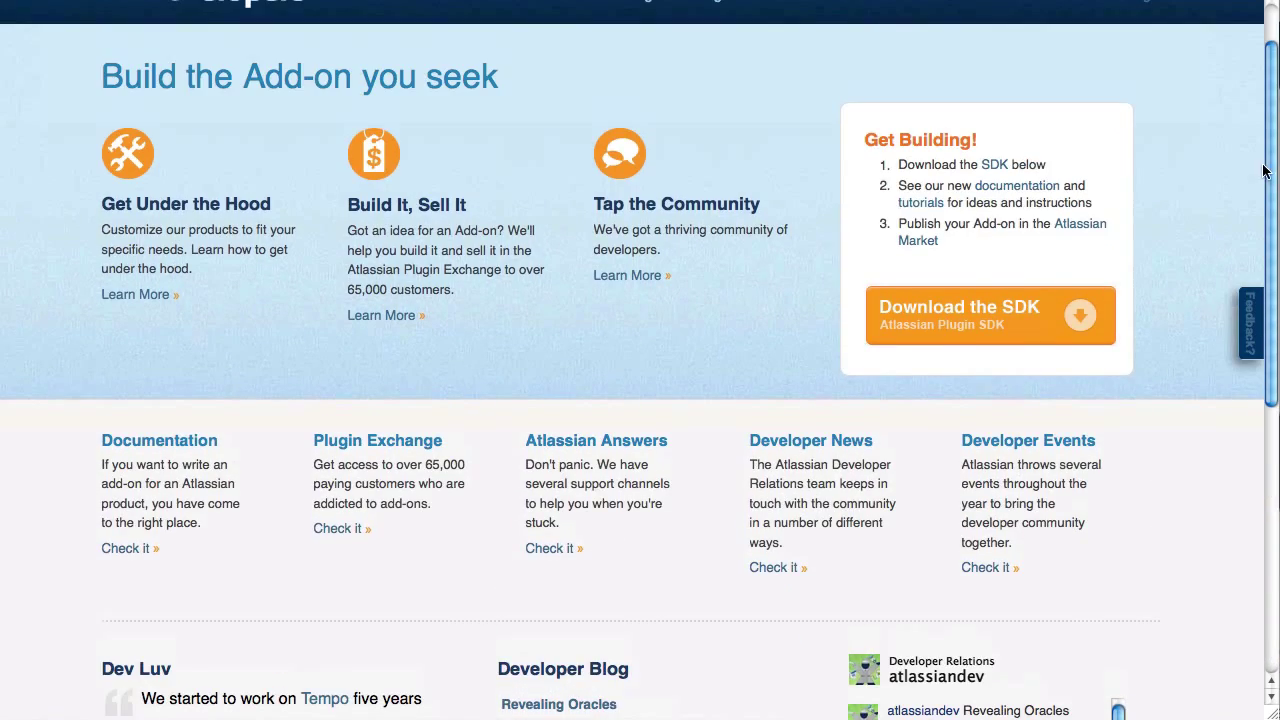
{"action": "left_click", "coordinate": [185, 446]}
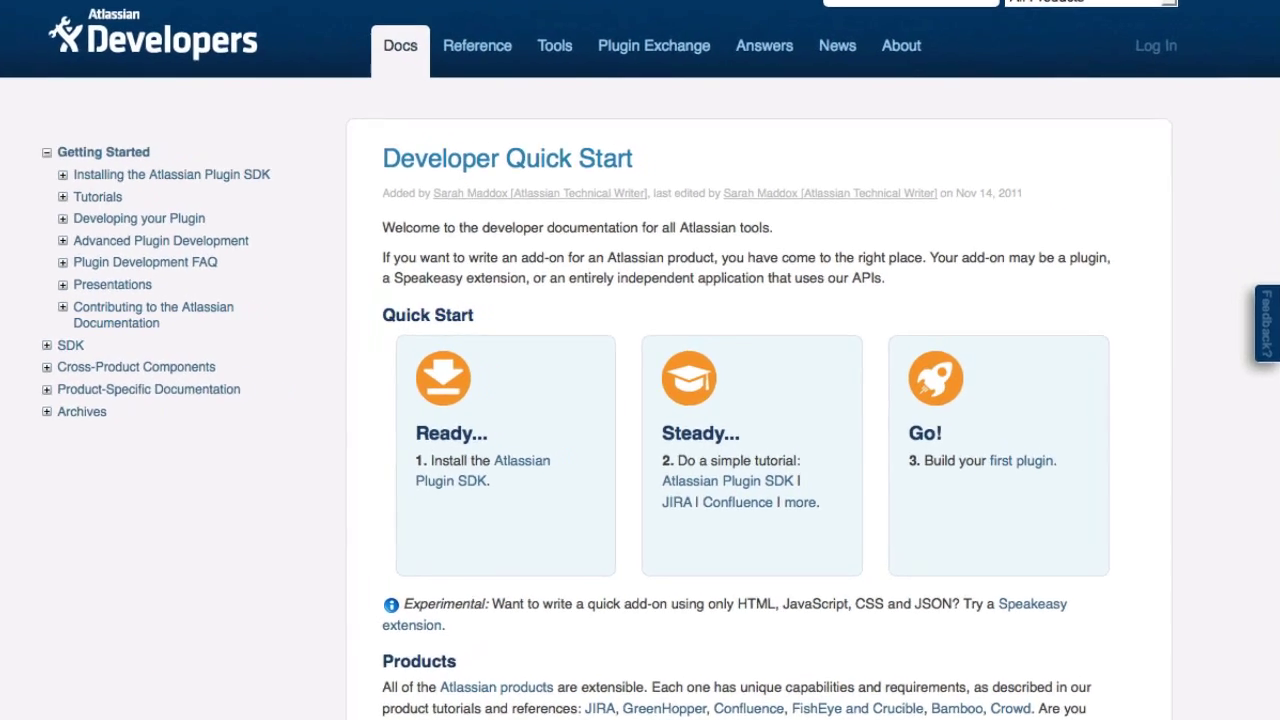